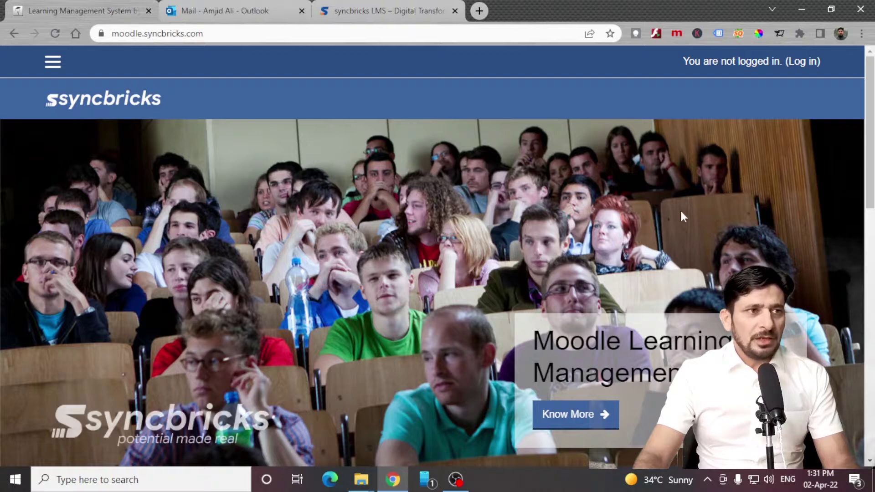
Log in with the administrator account and open Site administration > Notifications.
click(805, 66)
click(625, 227)
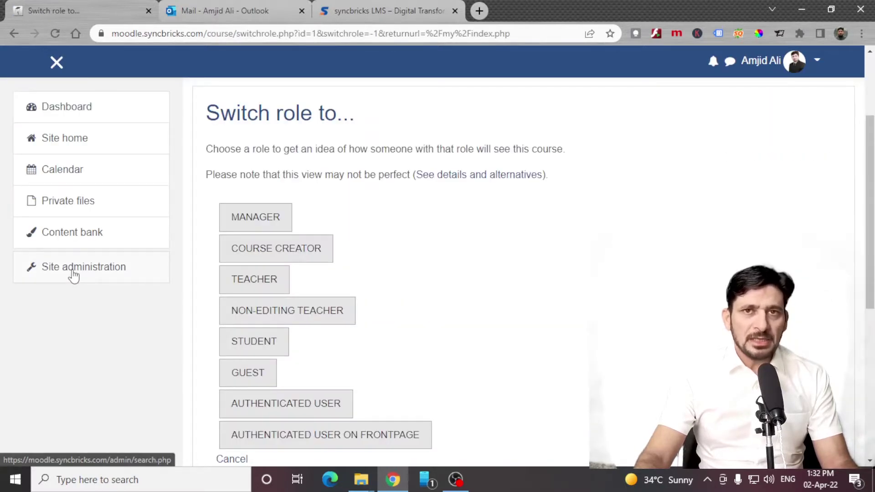
click(72, 275)
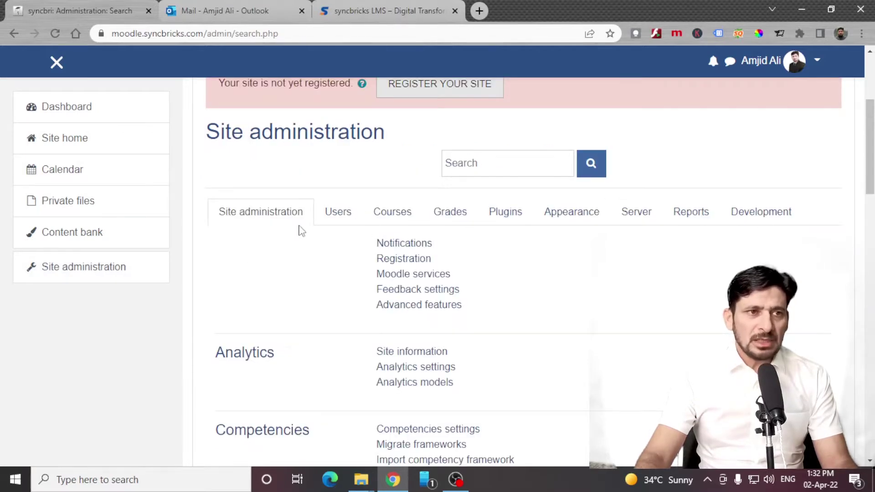
scroll(278, 228, up, 1)
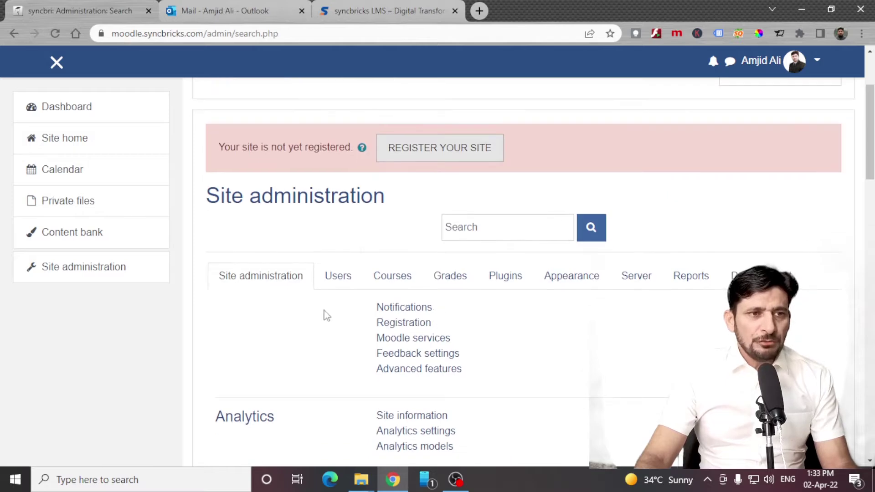
click(395, 310)
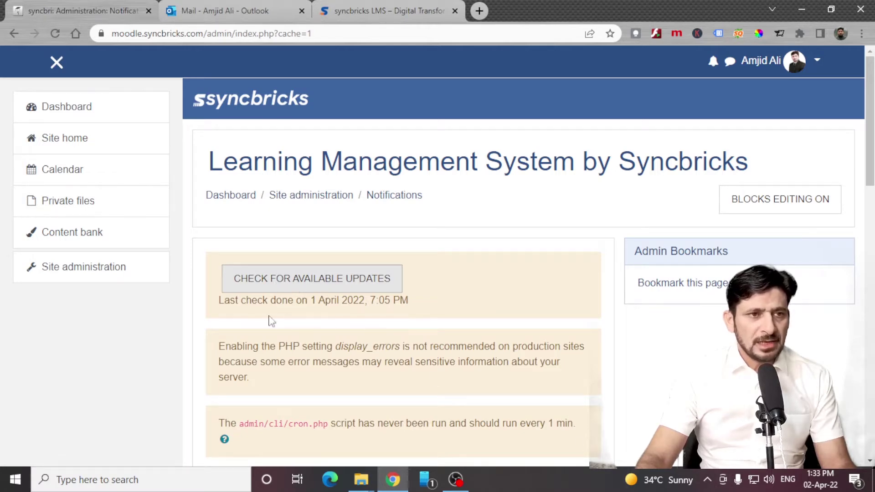
Run Check for available updates and confirm the Moodle code is up-to-date.
click(285, 290)
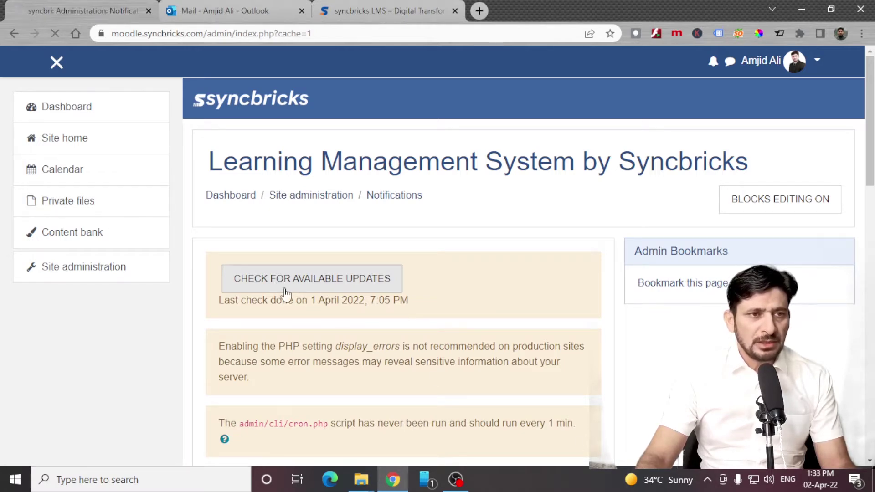
scroll(287, 293, down, 3)
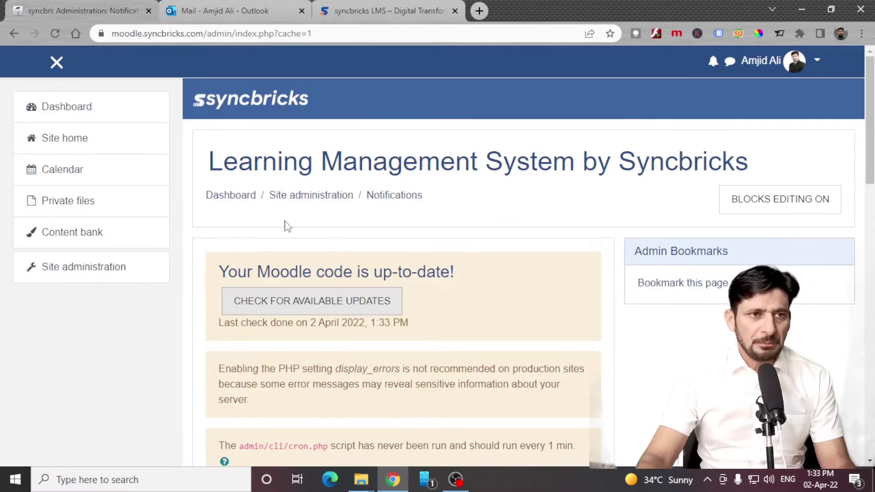
scroll(297, 256, down, 2)
scroll(283, 274, down, 2)
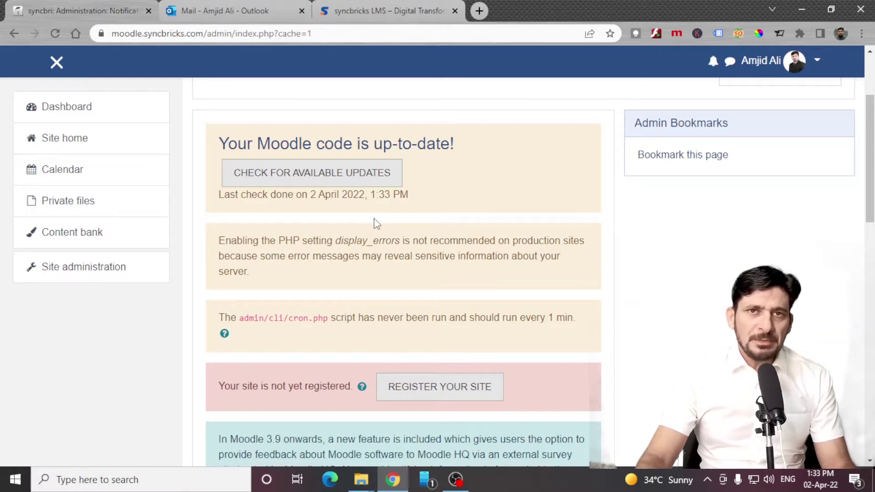
Highlight the display_errors warning and the cron script path in the notices.
drag(336, 239, 409, 242)
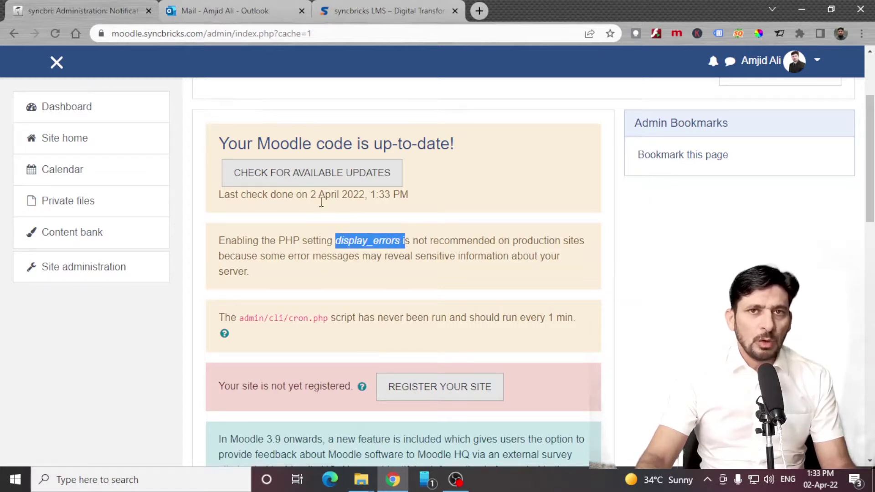
click(284, 323)
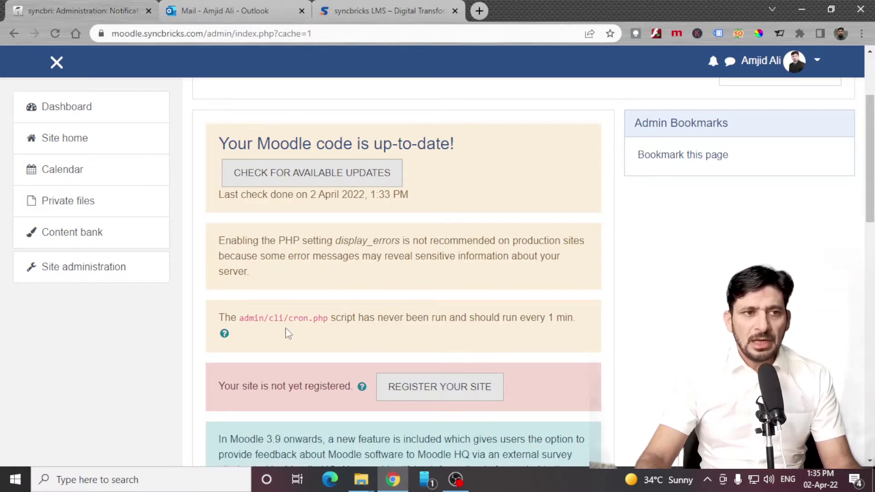
drag(270, 319, 326, 319)
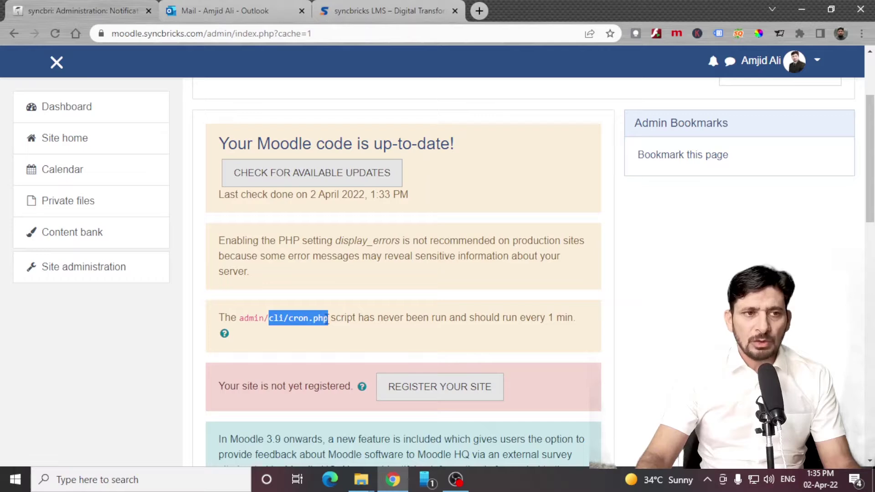
scroll(395, 305, down, 4)
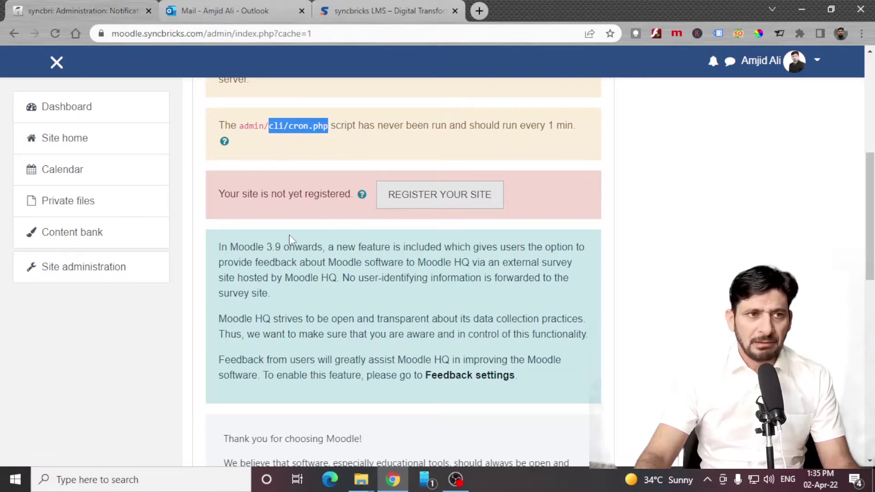
Scroll through the Moodle services page's Partners and Moodle app sections.
scroll(365, 310, down, 6)
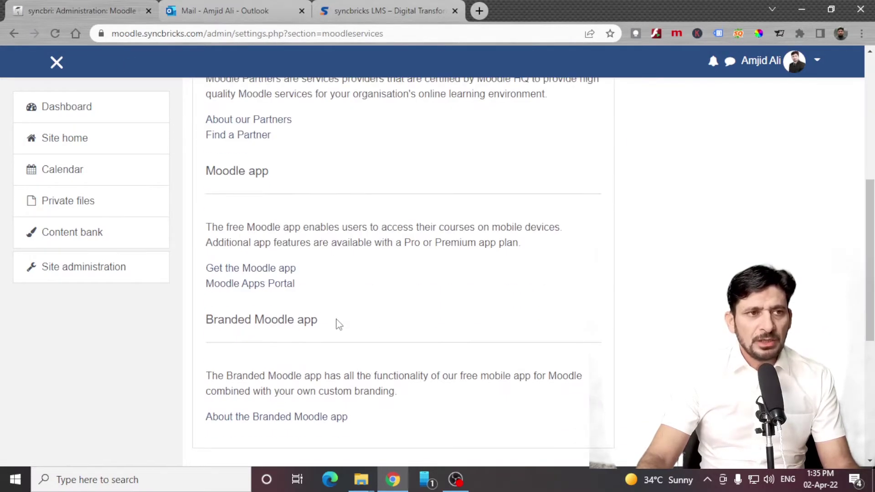
scroll(338, 324, up, 3)
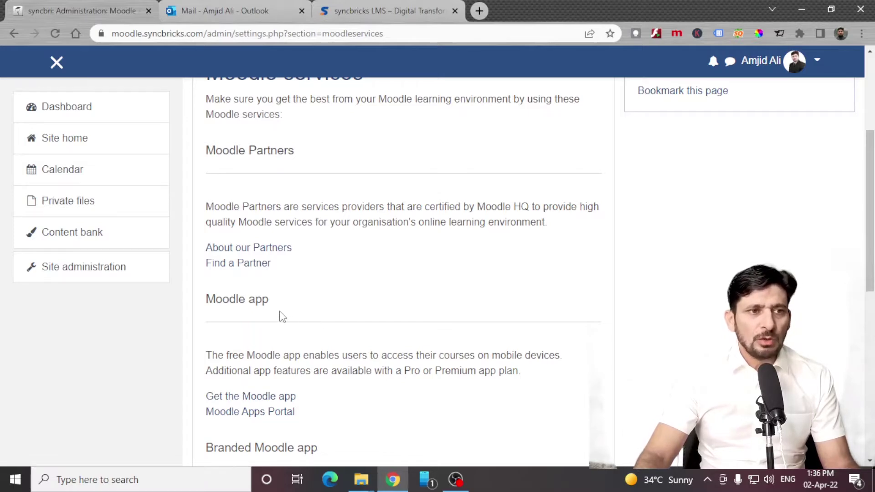
scroll(281, 316, down, 2)
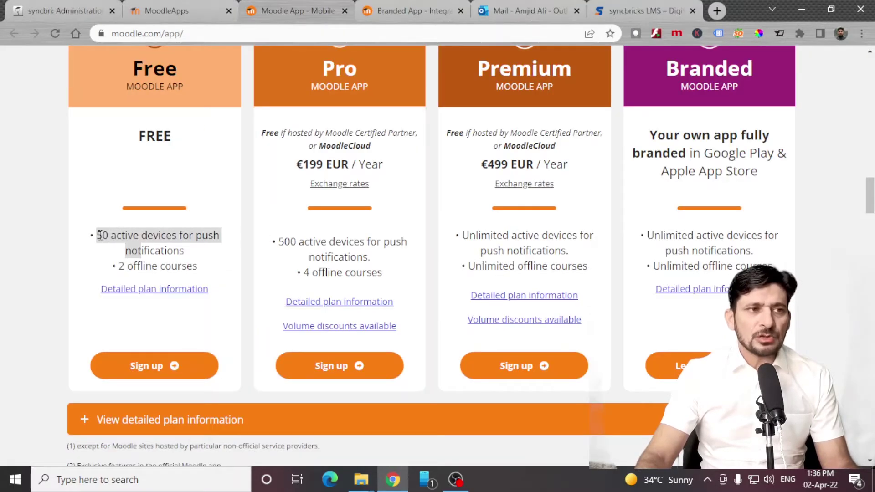
Expand the detailed Free, Pro, Premium and Branded plan comparison and scroll the pricing table.
drag(100, 236, 128, 266)
click(139, 289)
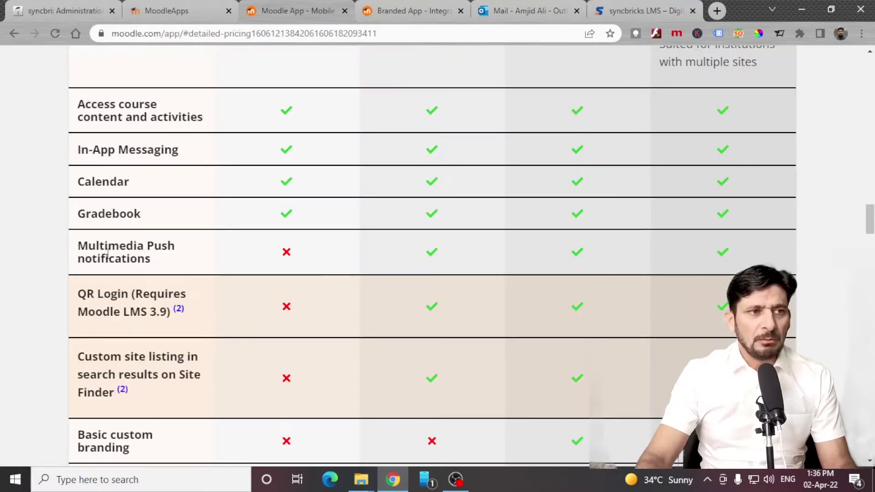
scroll(199, 287, down, 2)
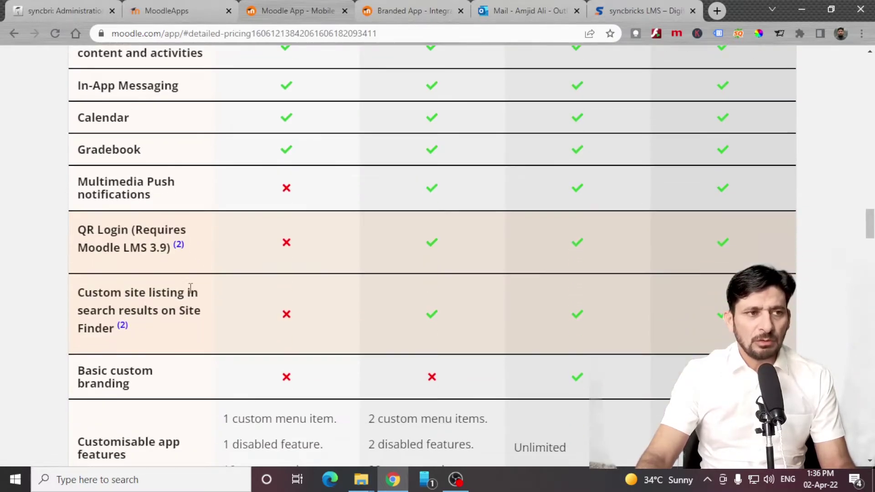
scroll(212, 348, down, 8)
scroll(232, 351, up, 12)
scroll(214, 291, up, 7)
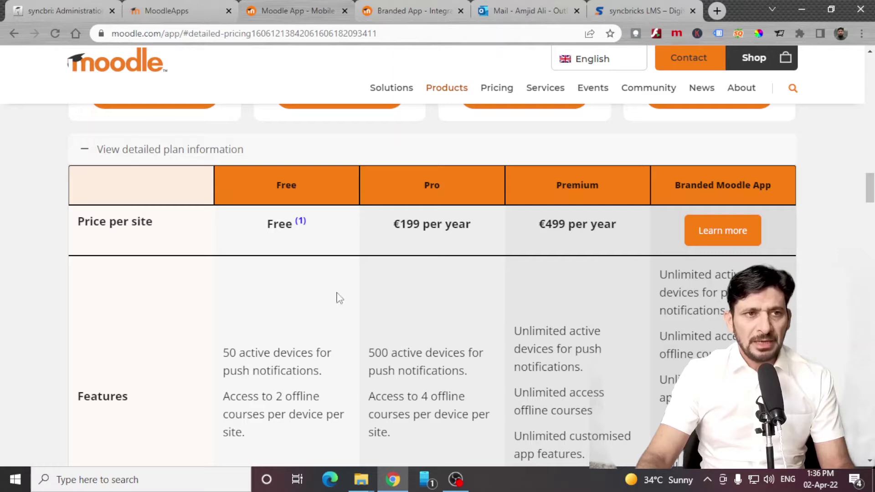
scroll(395, 223, down, 3)
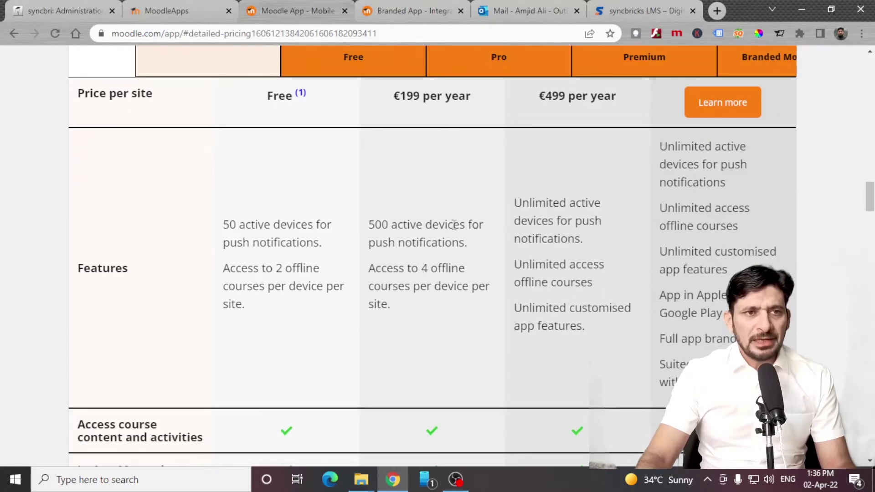
scroll(524, 262, up, 3)
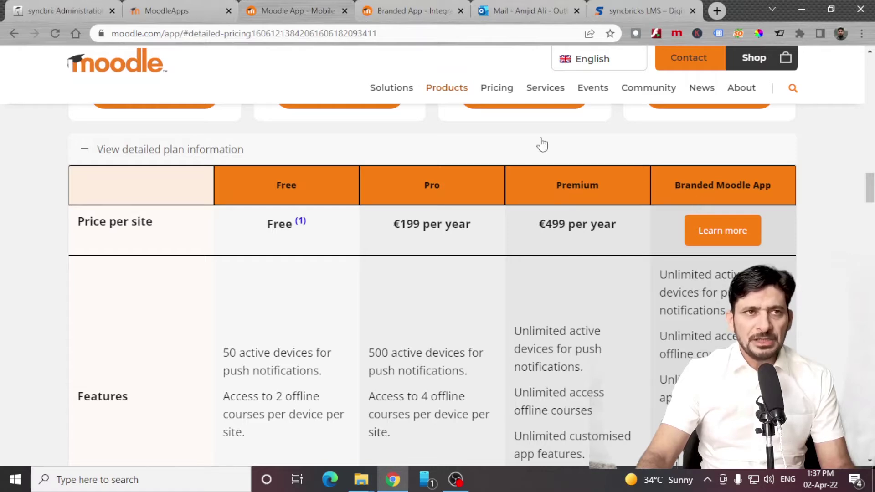
On the Branded App page, slide between the standard and branded app screenshots.
click(424, 11)
scroll(365, 168, down, 5)
drag(346, 171, 97, 221)
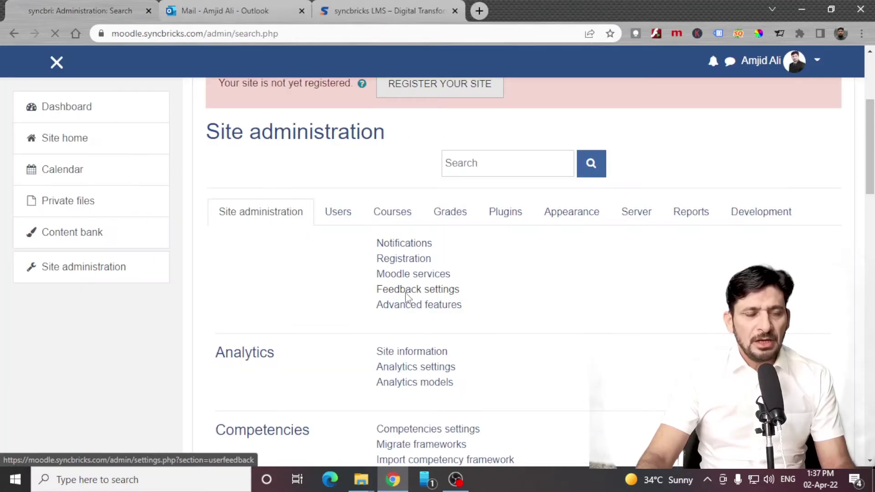
Open the Feedback settings page, showing software feedback disabled.
click(387, 288)
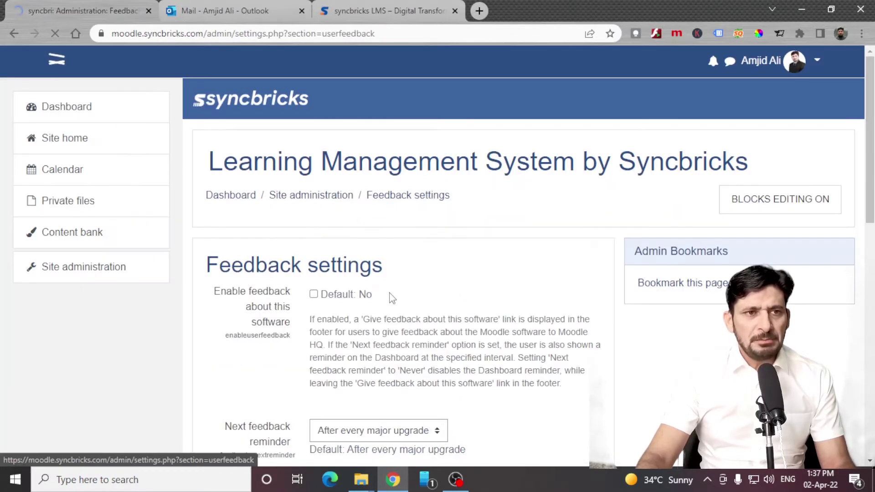
scroll(338, 290, down, 4)
scroll(337, 290, up, 4)
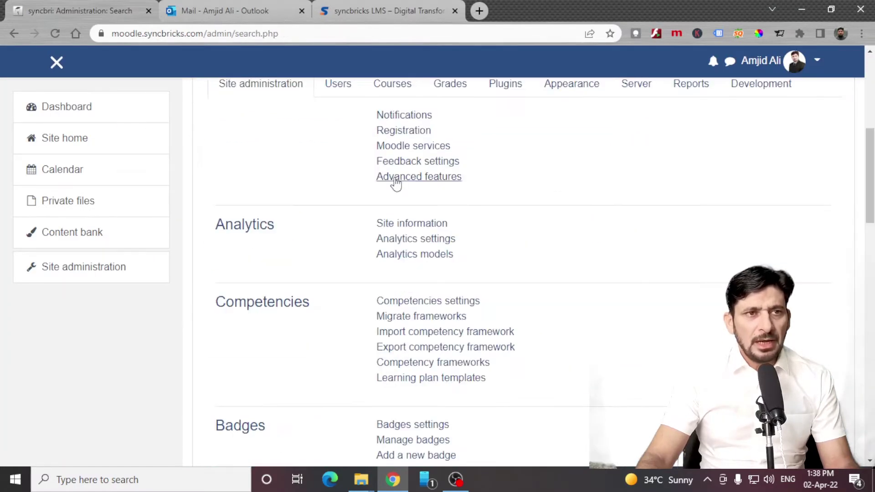
Open Advanced features and scroll through the comments, tags, notes, blogs and completion options.
click(396, 182)
scroll(395, 200, down, 2)
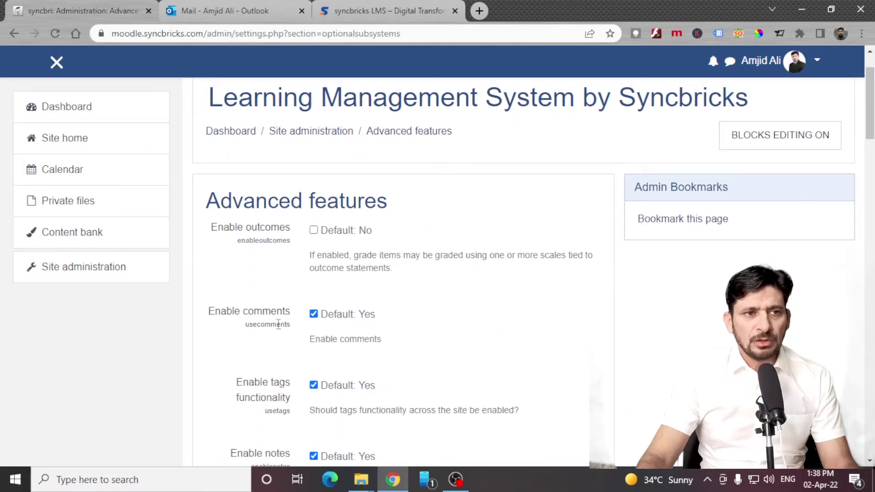
scroll(279, 407, down, 3)
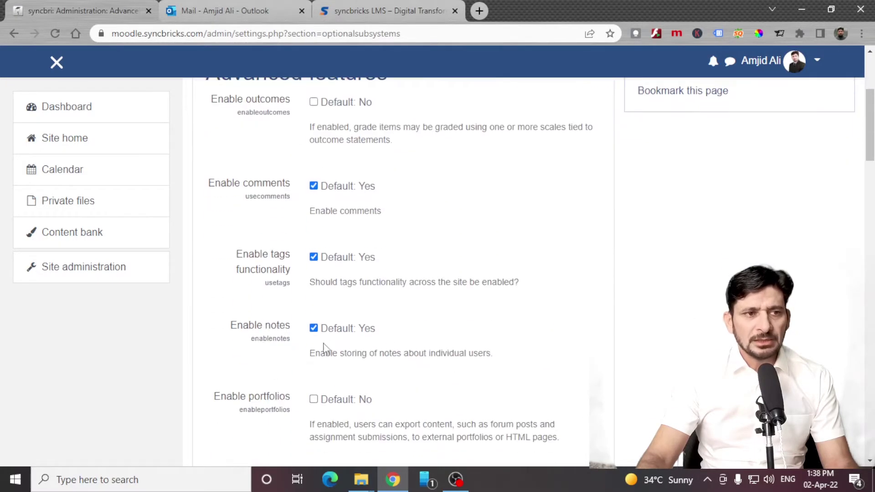
scroll(314, 354, down, 3)
scroll(290, 372, down, 20)
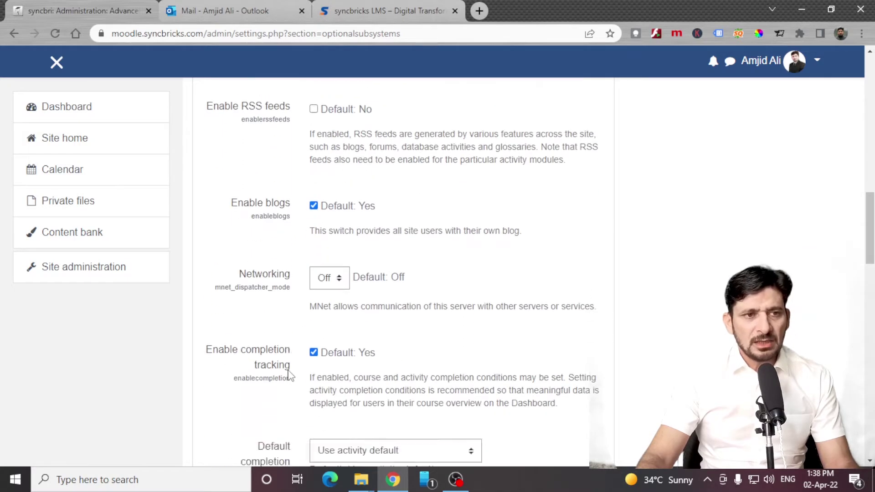
scroll(290, 374, down, 10)
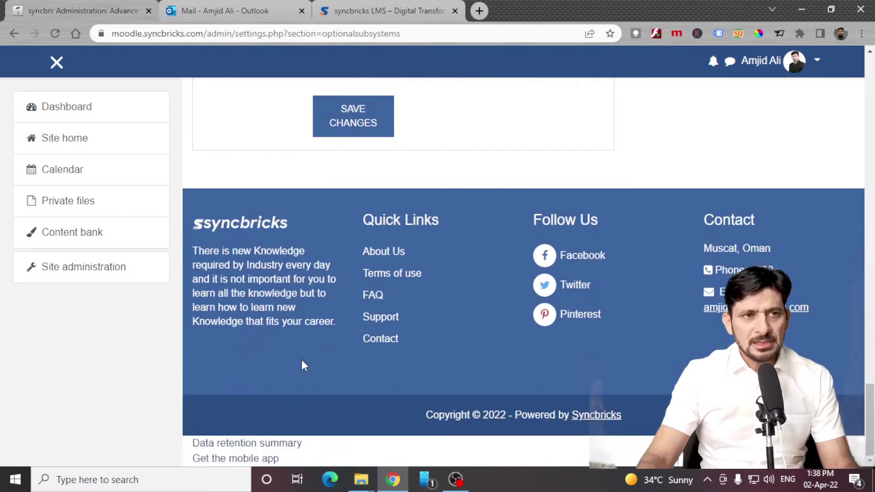
In Analytics site information, set the mode of instruction to Blended or hybrid.
key(alt+Left)
ctrl+shift+click(413, 160)
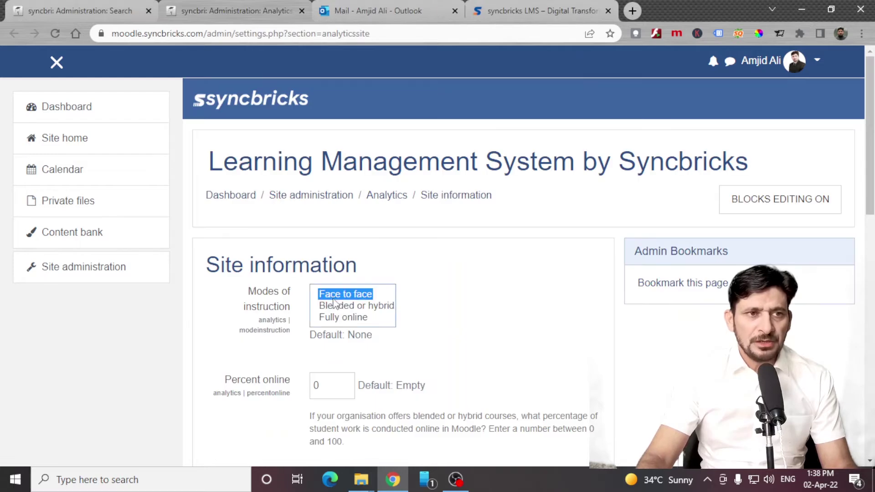
click(341, 309)
click(336, 319)
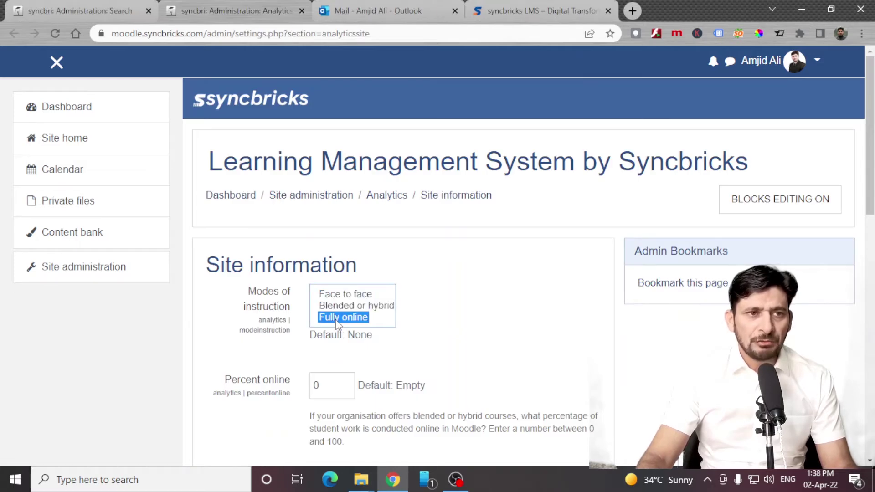
click(344, 310)
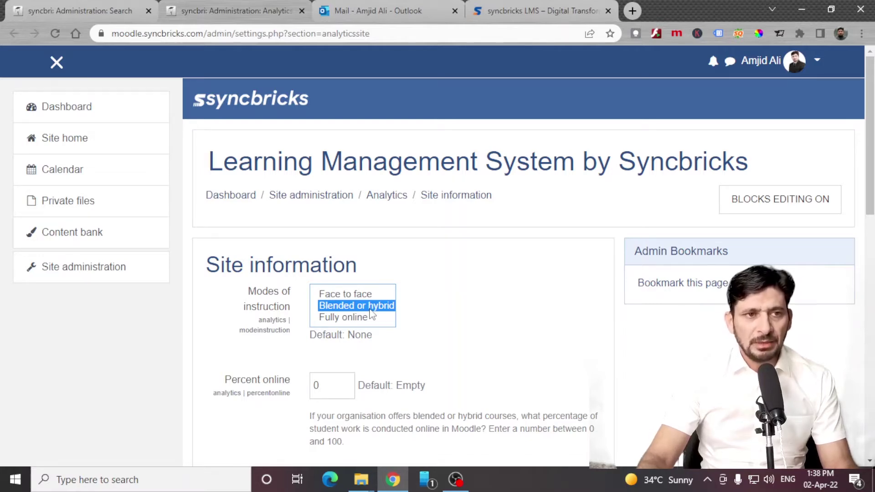
scroll(371, 315, down, 6)
Set institution type to Corporate training and education level to Post-secondary non-tertiary education.
click(358, 179)
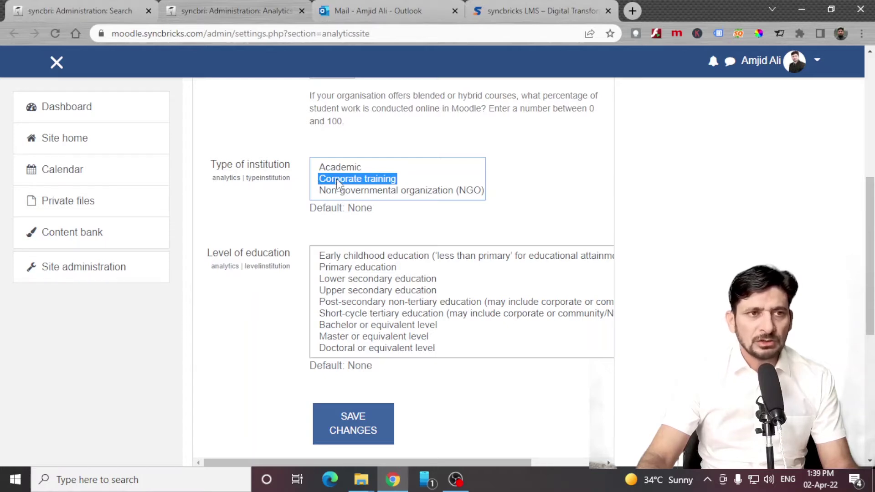
click(410, 302)
scroll(414, 203, down, 3)
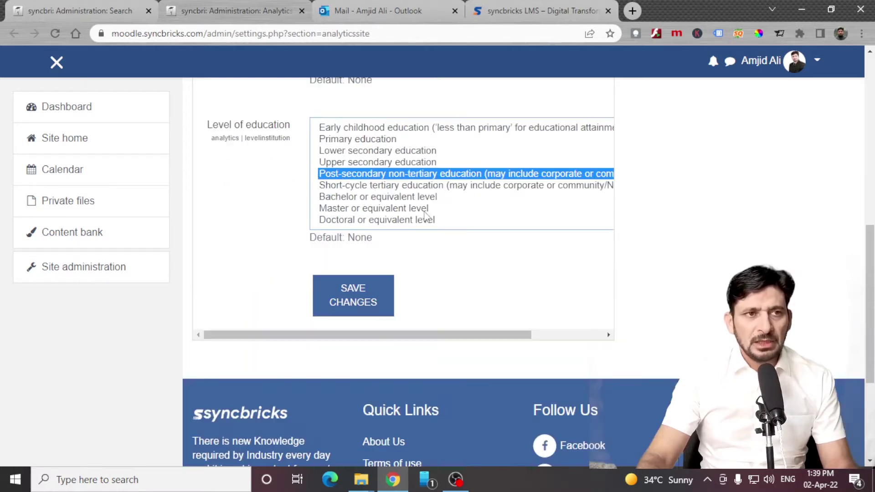
scroll(371, 180, up, 4)
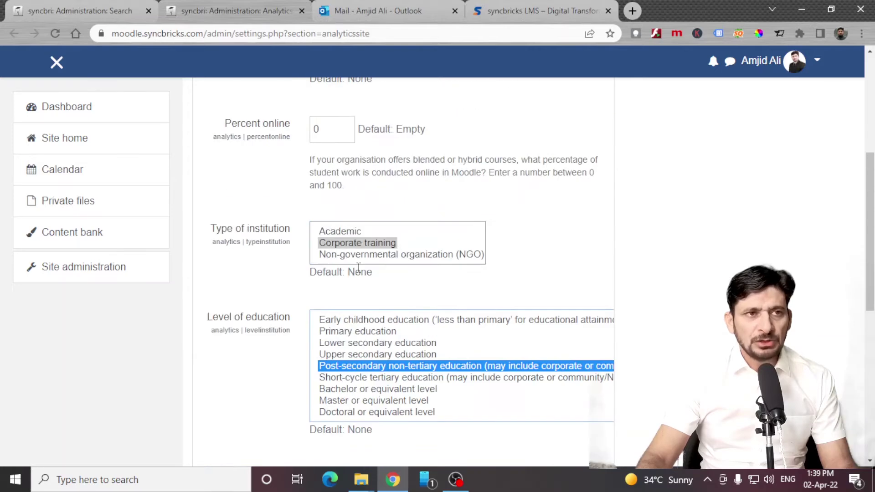
scroll(367, 296, down, 3)
scroll(367, 296, down, 1)
Save the site information settings and glance at the Analytics models new-model options.
click(354, 294)
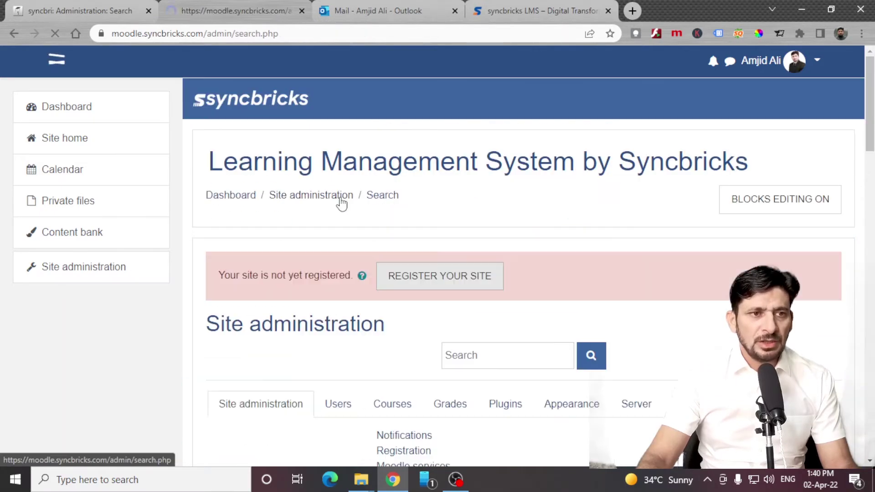
click(415, 434)
click(287, 295)
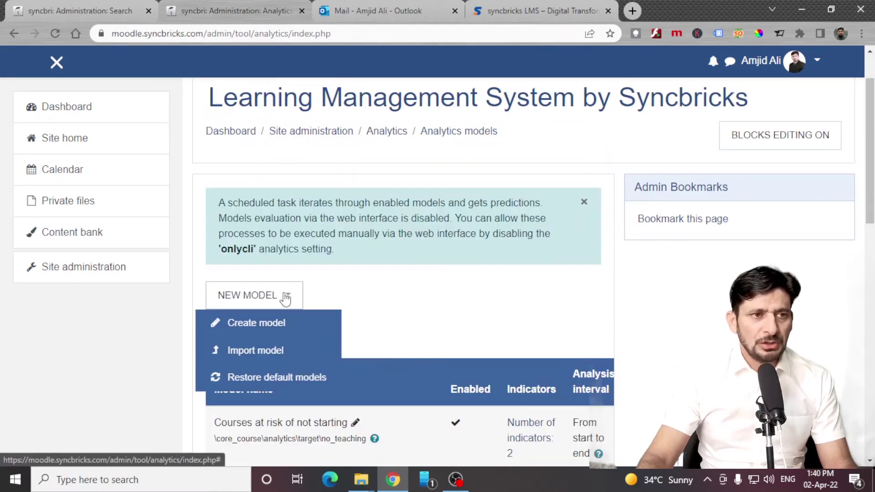
click(396, 278)
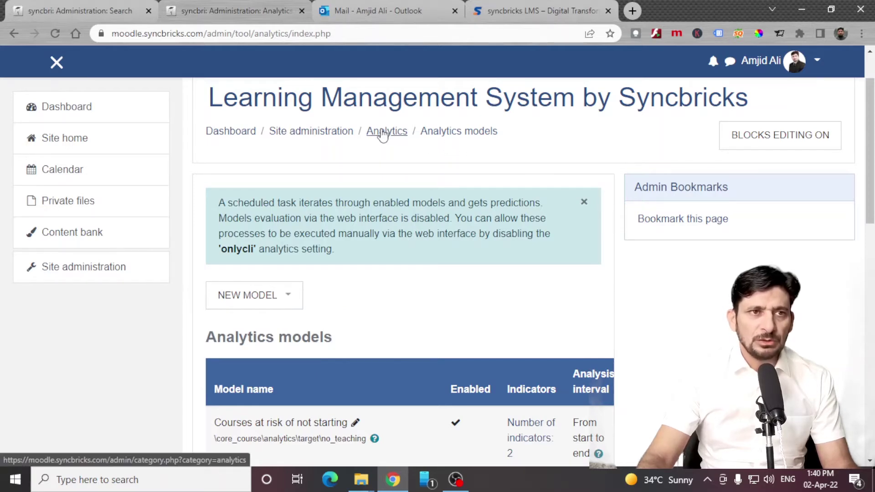
click(336, 132)
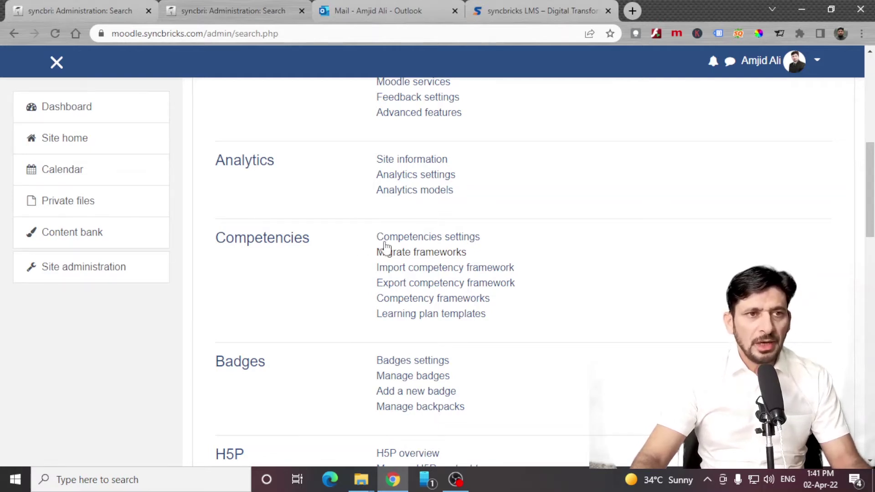
Save the Competencies settings with both competency options left enabled.
click(415, 242)
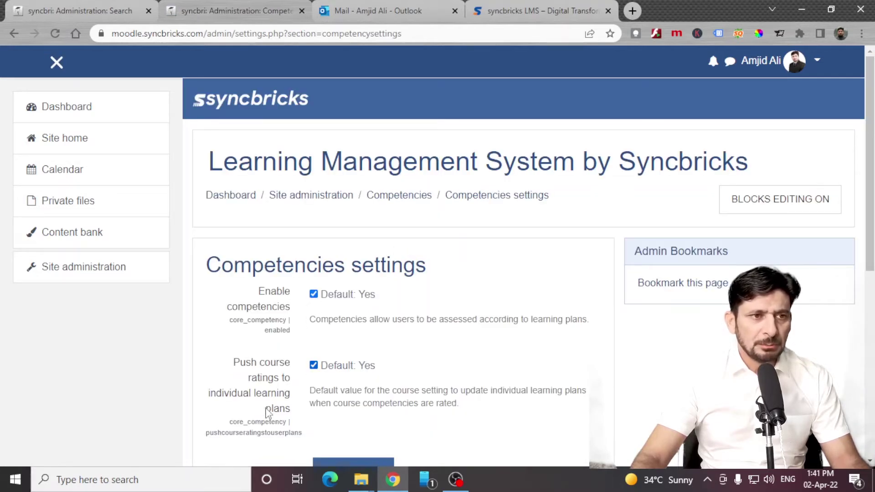
scroll(395, 404, down, 1)
scroll(396, 403, down, 3)
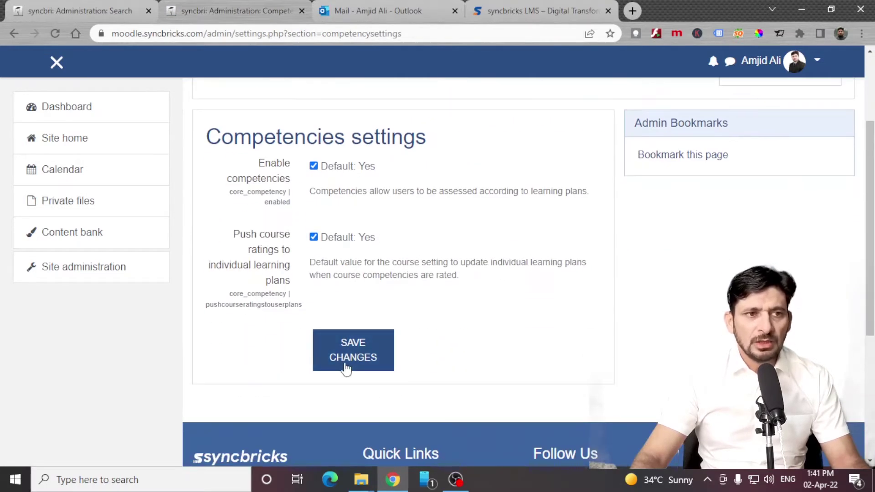
click(345, 364)
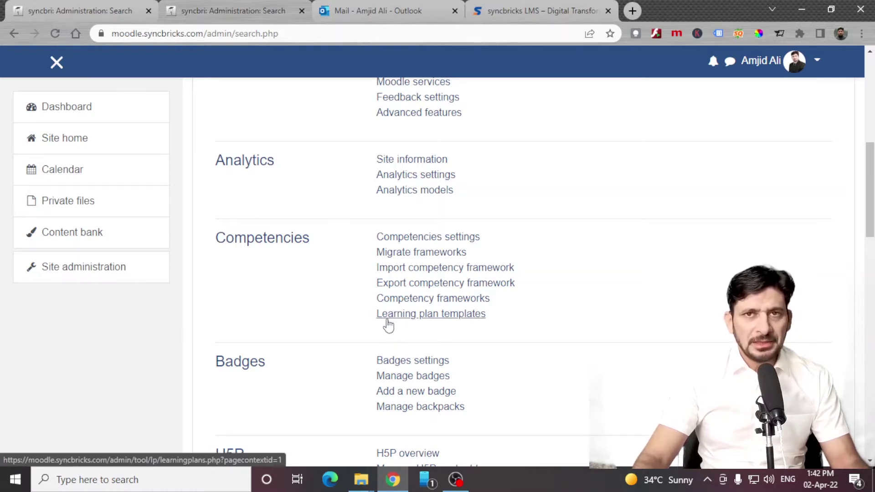
Look over the Badges settings, then open the Manage badges page.
scroll(401, 355, down, 1)
click(392, 360)
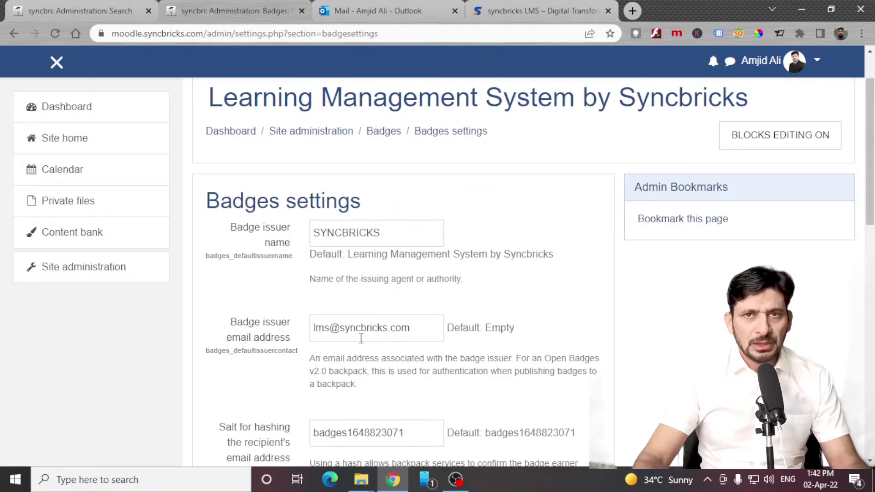
scroll(364, 328, down, 3)
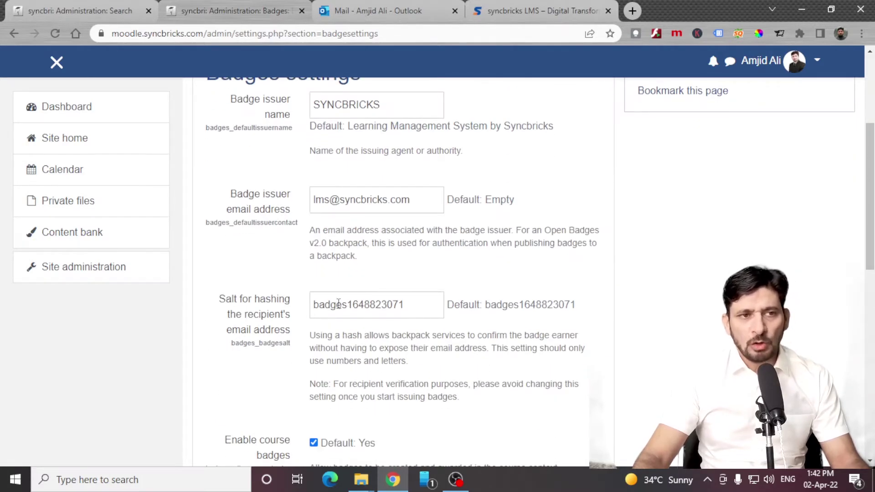
key(alt+Left)
click(413, 375)
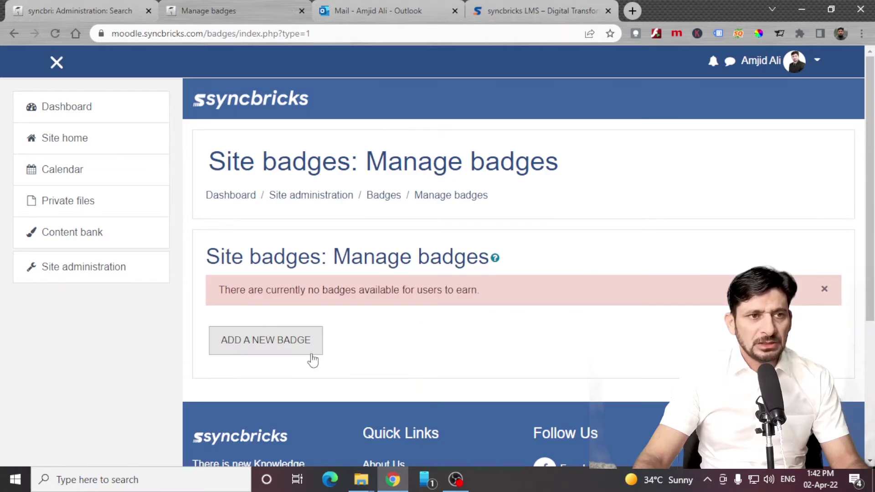
drag(279, 289, 667, 287)
scroll(322, 229, down, 3)
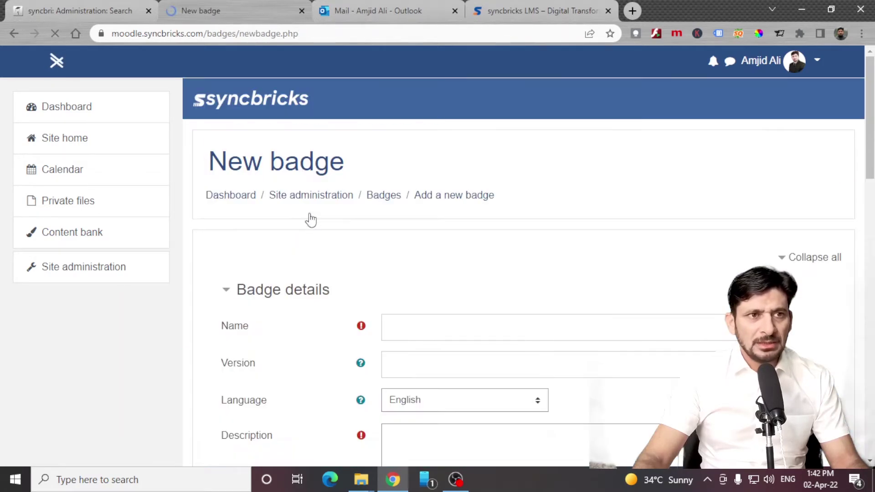
Add a new badge named 'test badge', version 1, with issuer name syncbricks and the issuer's e-mail.
click(420, 323)
text(test badge)
key(Tab)
text(1)
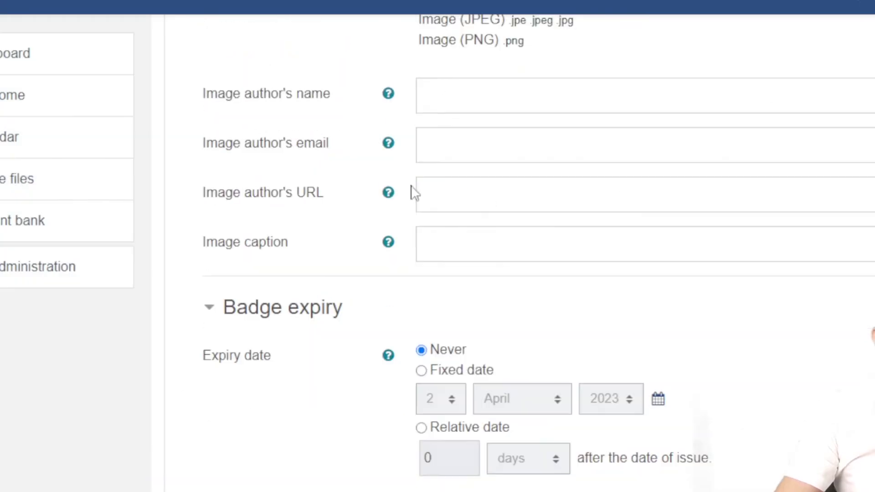
click(570, 96)
text(syncbricks)
click(715, 142)
click(681, 186)
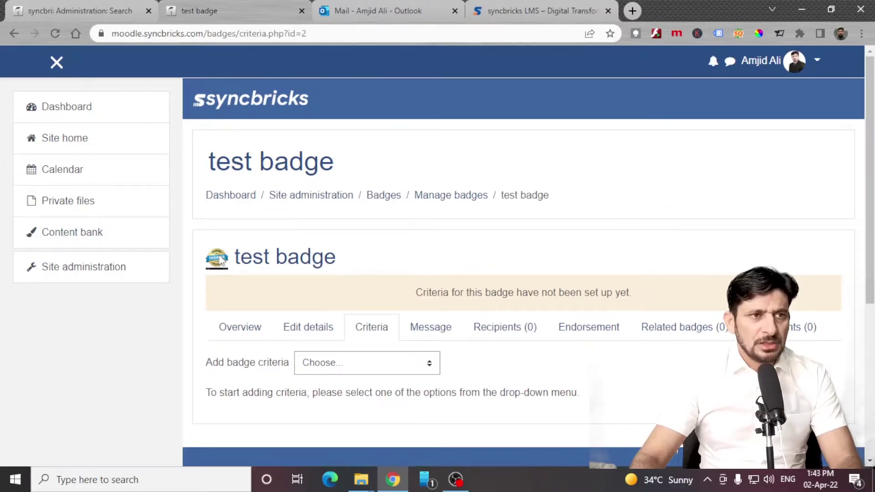
Check the badge image options, then view the Criteria list without adding a criterion.
right_click(220, 260)
click(388, 299)
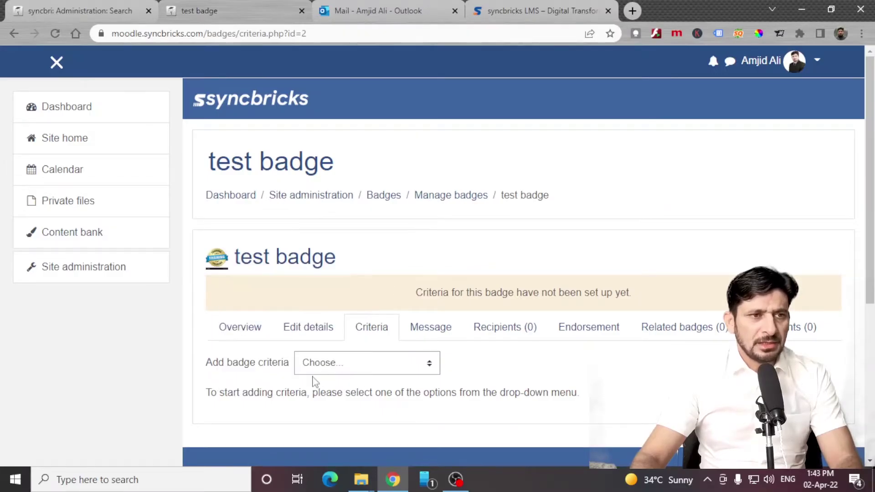
click(332, 372)
scroll(333, 371, down, 1)
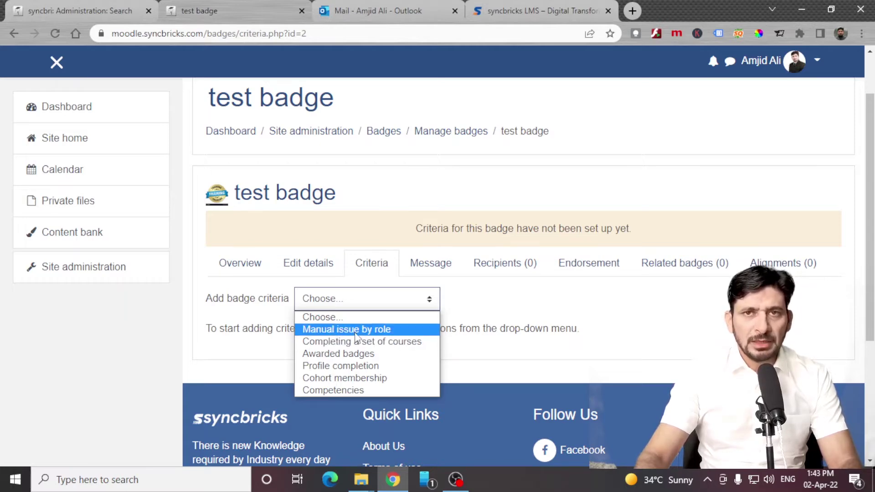
scroll(360, 335, up, 2)
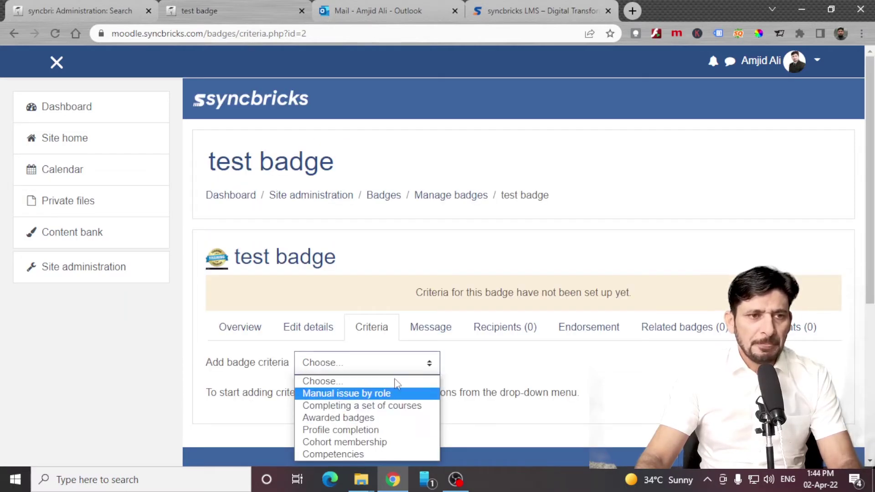
click(515, 370)
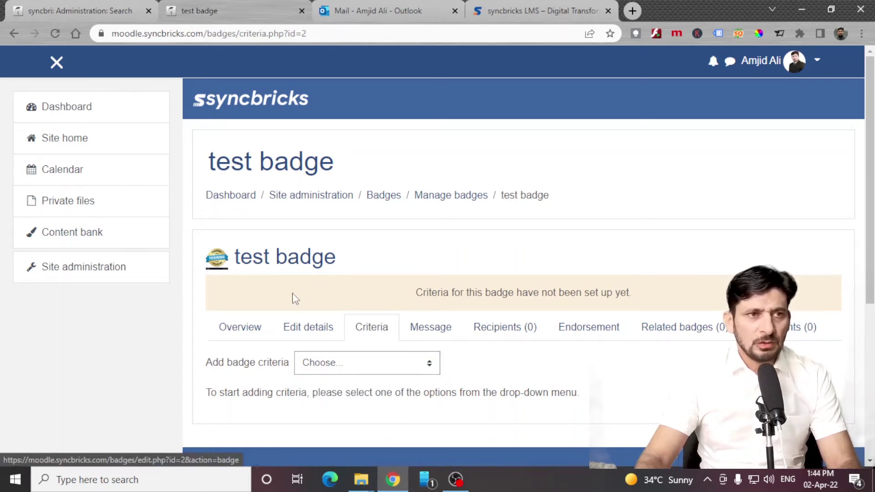
Review the H5P overview and Manage H5P content types pages.
click(287, 197)
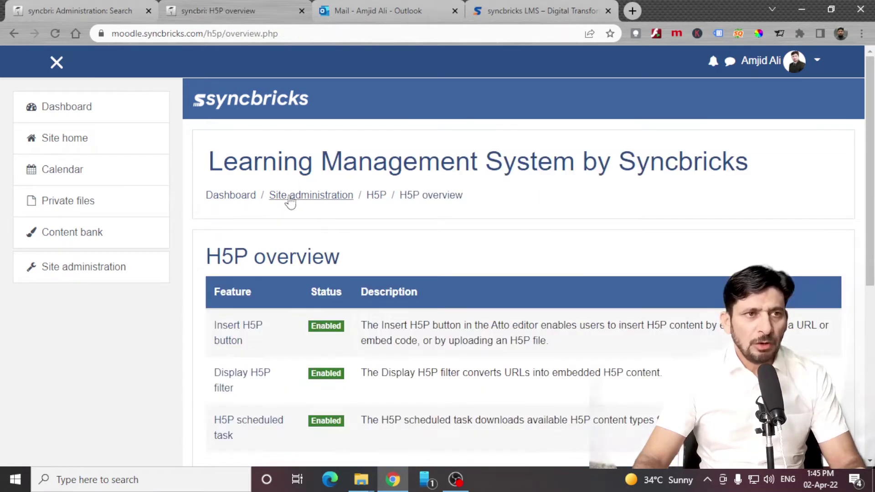
click(248, 203)
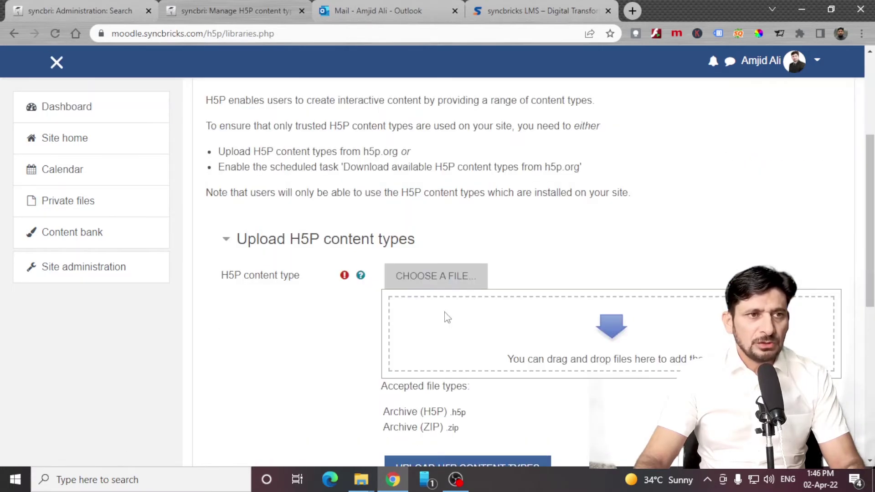
scroll(493, 309, down, 4)
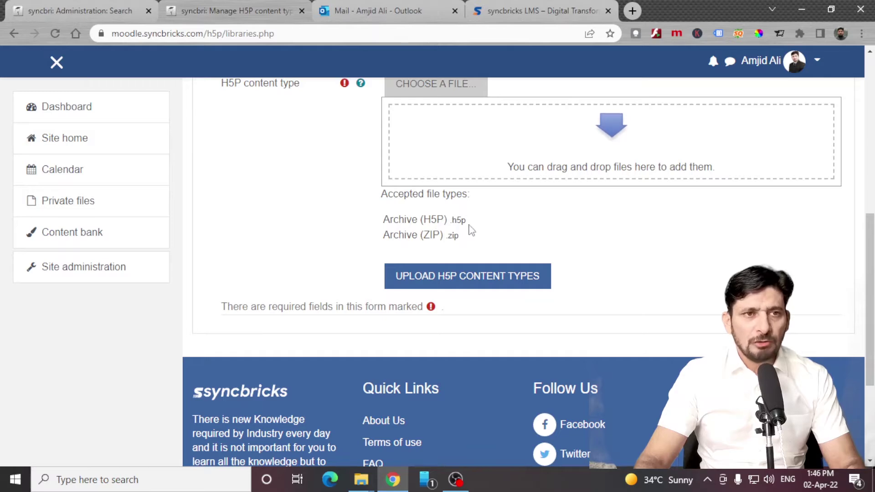
key(alt+Left)
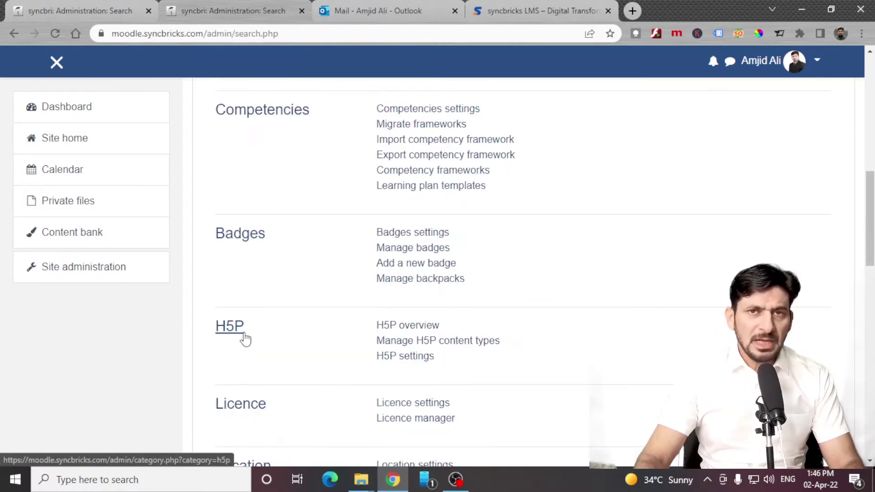
Review the Licence settings, then scroll down the Site administration overview.
scroll(340, 367, down, 1)
click(383, 352)
scroll(424, 367, down, 5)
key(alt+Left)
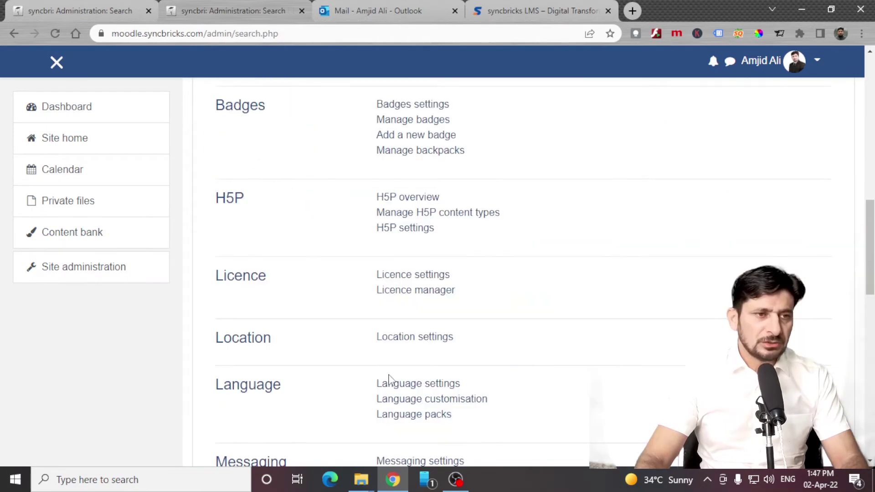
scroll(391, 387, down, 3)
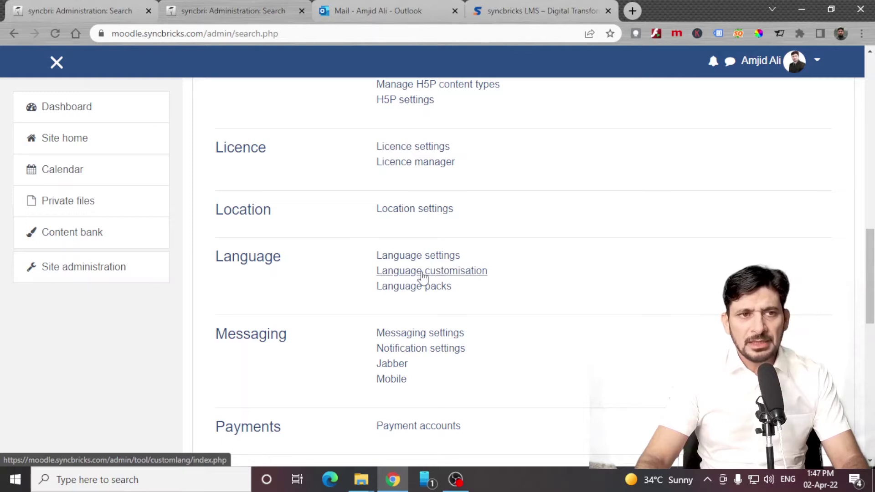
scroll(397, 365, down, 1)
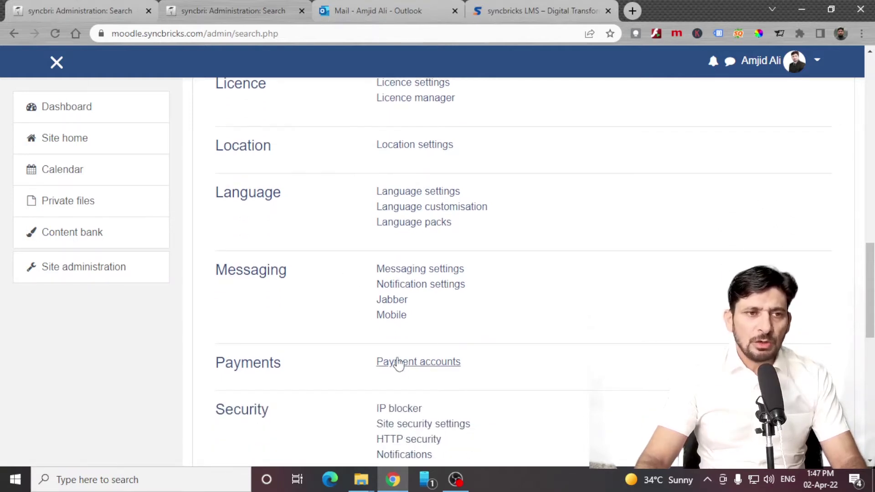
scroll(416, 373, down, 1)
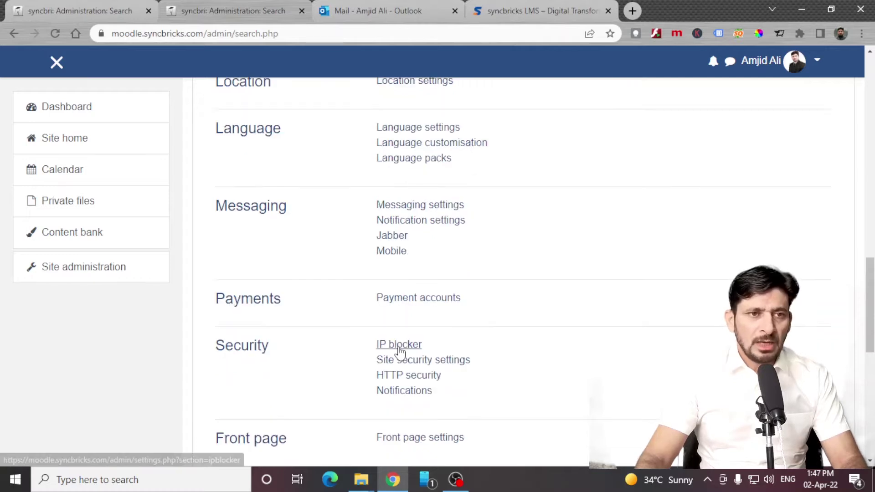
Look over the IP blocker settings with their empty allowed IP list.
click(395, 347)
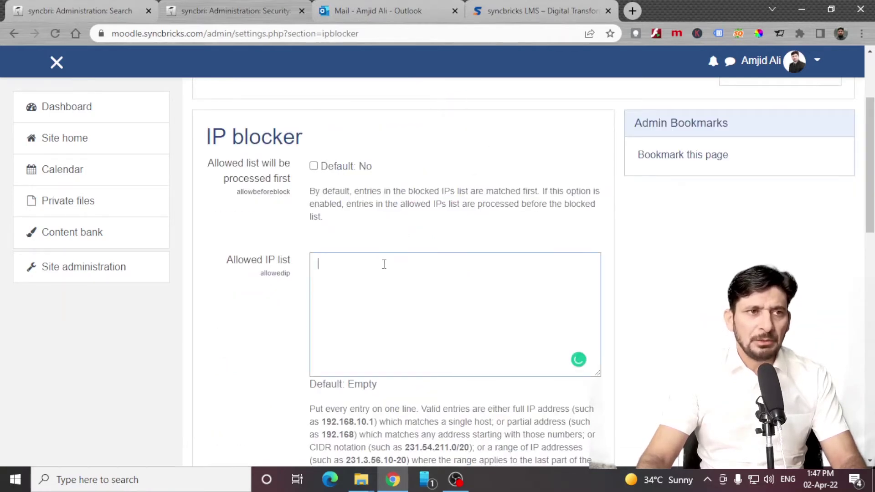
scroll(384, 264, down, 5)
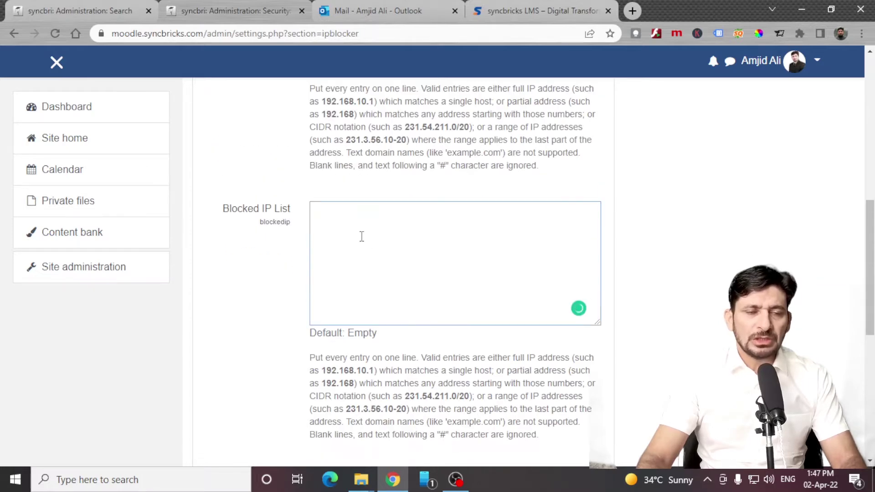
scroll(361, 236, down, 4)
scroll(349, 269, up, 15)
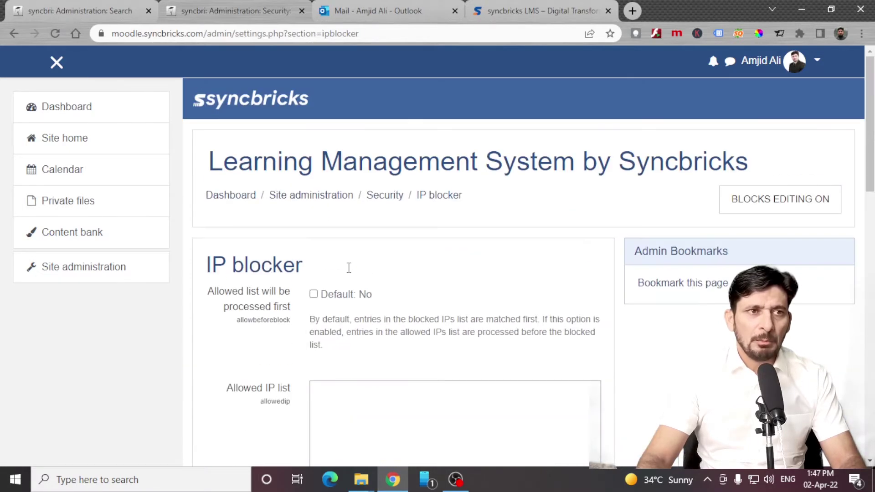
key(alt+Left)
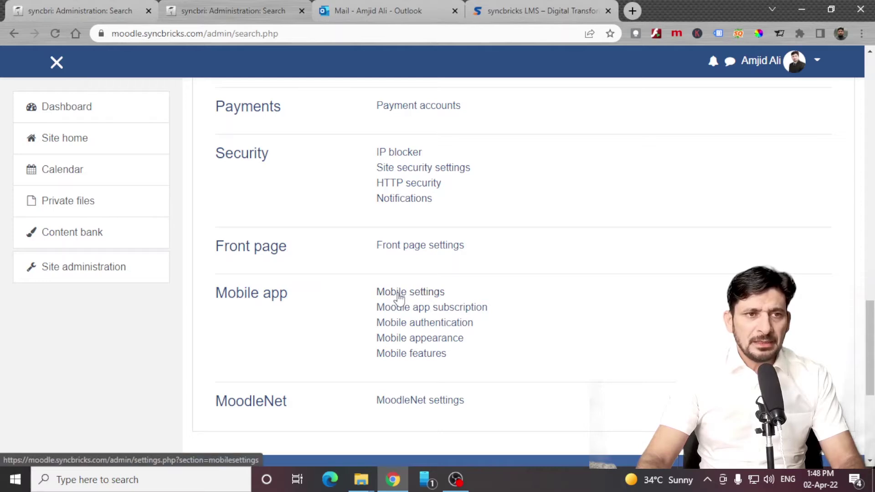
Review Mobile settings with mobile web services enabled, then return to the Users tab.
click(397, 297)
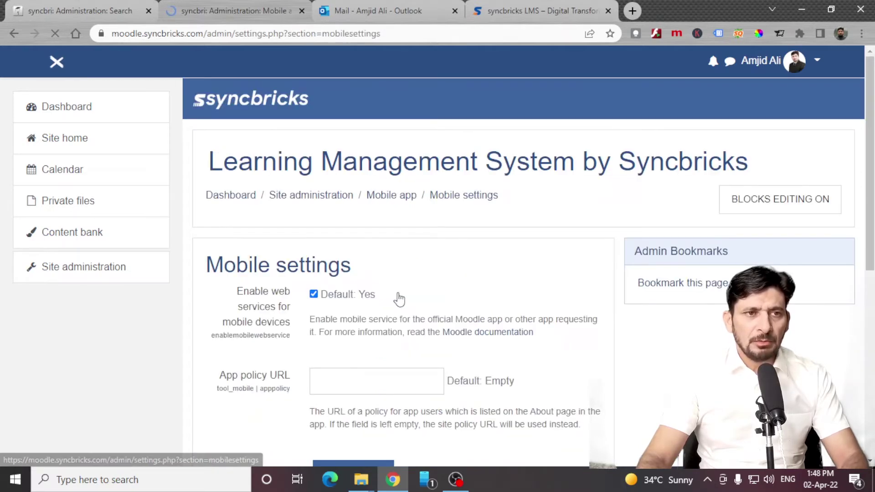
scroll(342, 314, down, 4)
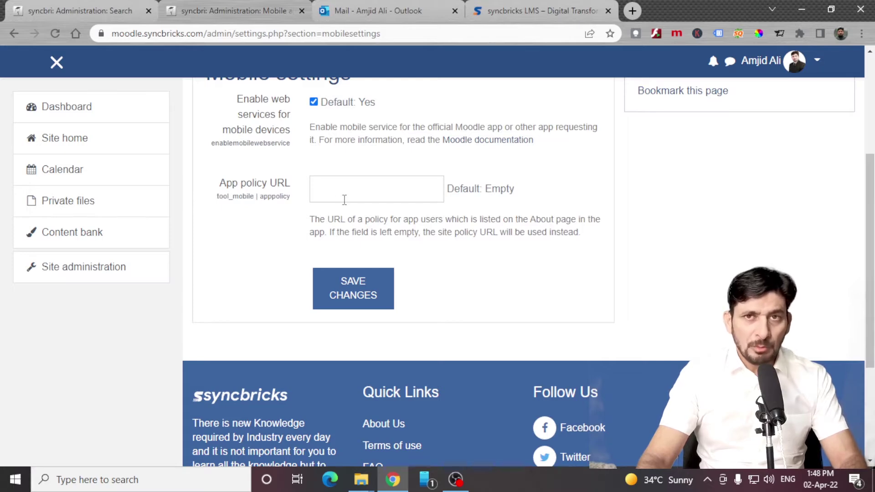
scroll(345, 201, up, 4)
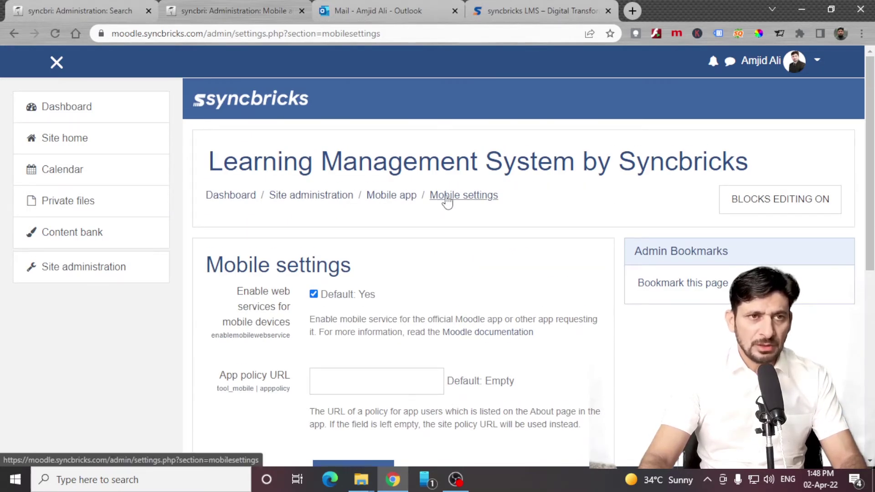
key(alt+Left)
Open the Browse list of users page showing all site user accounts.
scroll(351, 294, down, 3)
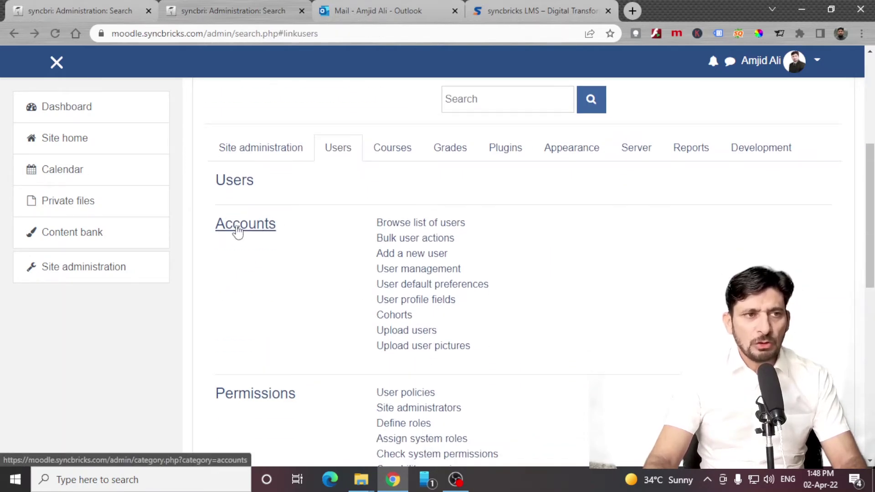
scroll(263, 323, down, 6)
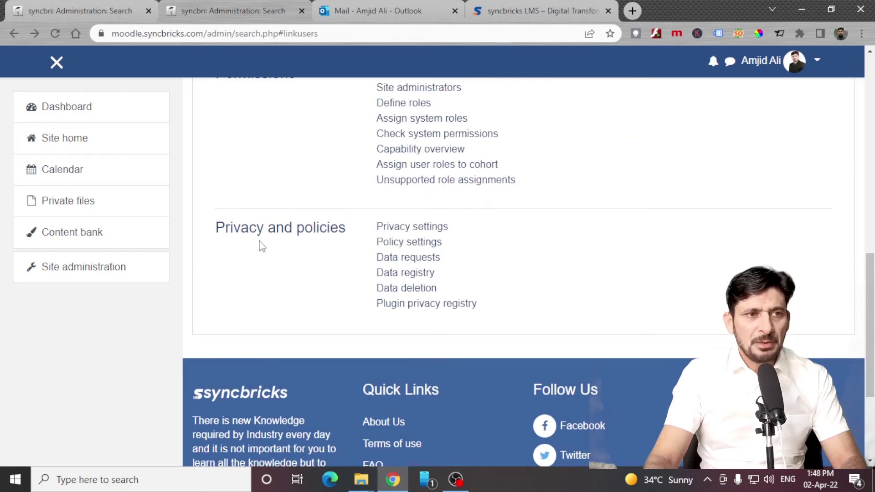
scroll(333, 256, up, 5)
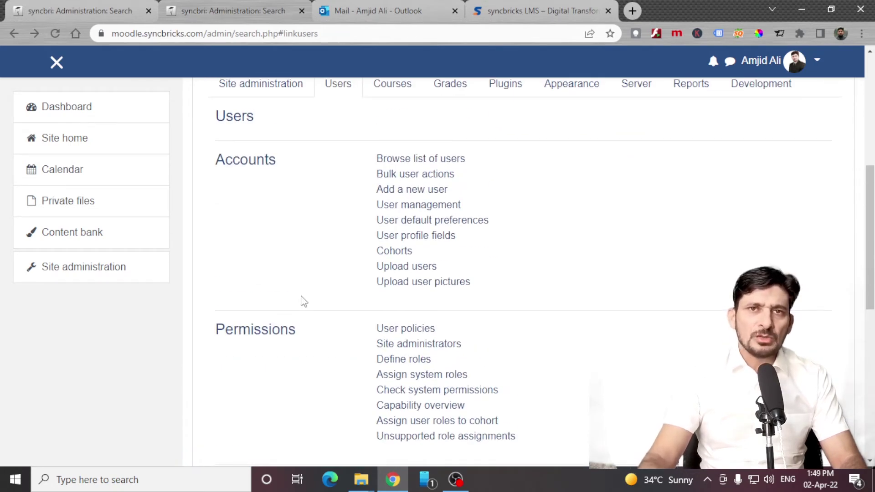
click(416, 158)
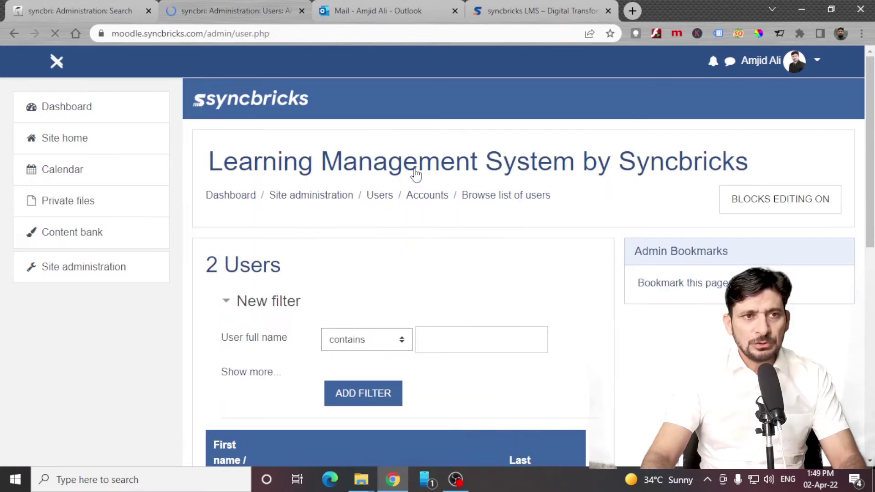
scroll(419, 227, down, 5)
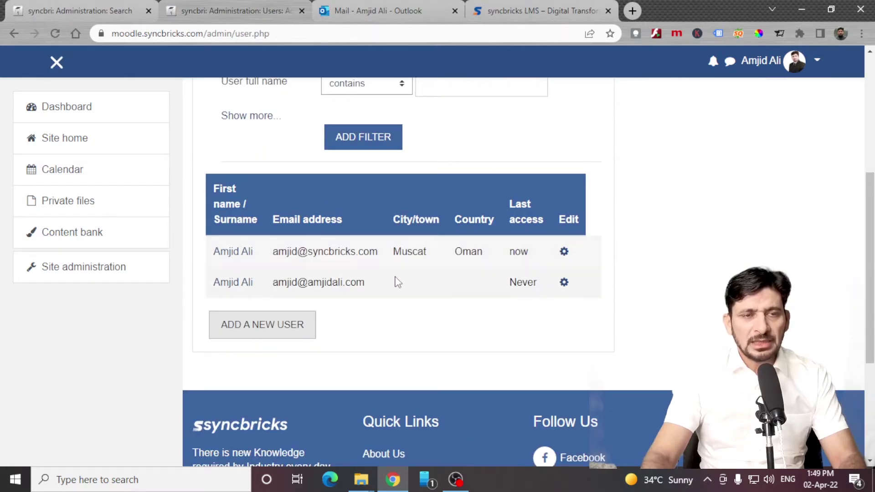
In Bulk user actions, filter by the administrator's name and select both matching users.
key(alt+Left)
click(406, 239)
text(amjid)
click(385, 356)
scroll(410, 319, down, 5)
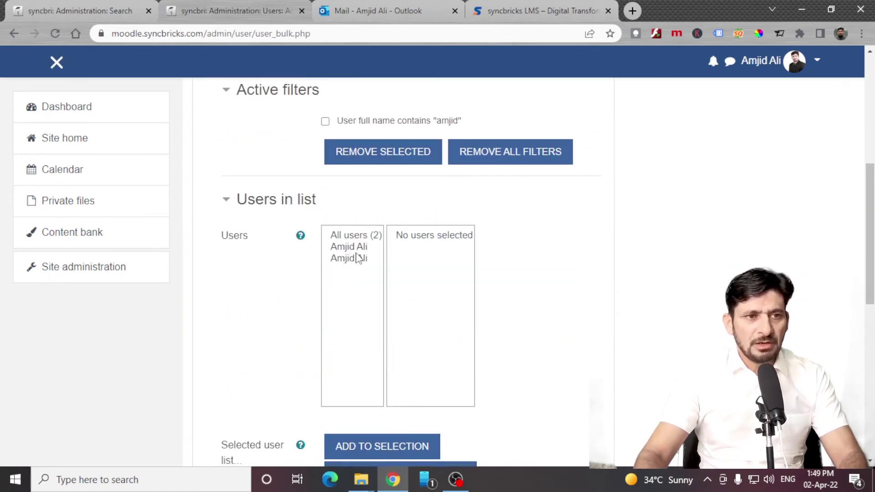
drag(358, 258, 351, 250)
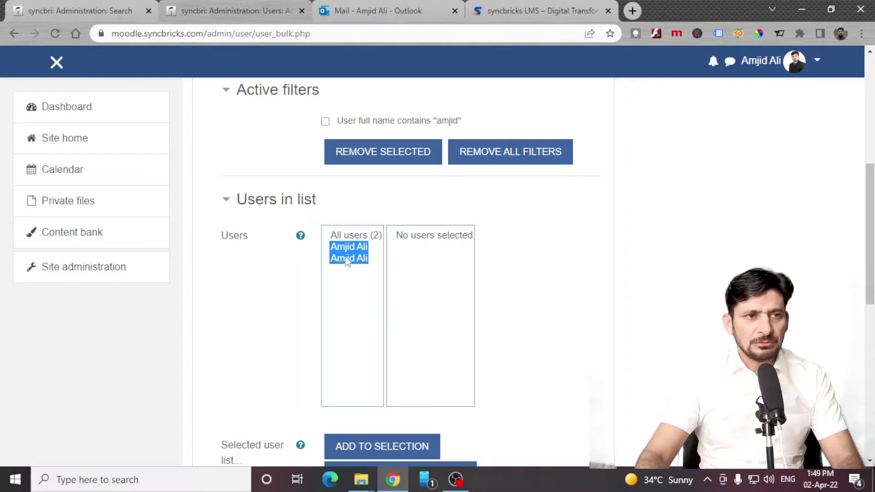
scroll(387, 387, down, 4)
click(410, 301)
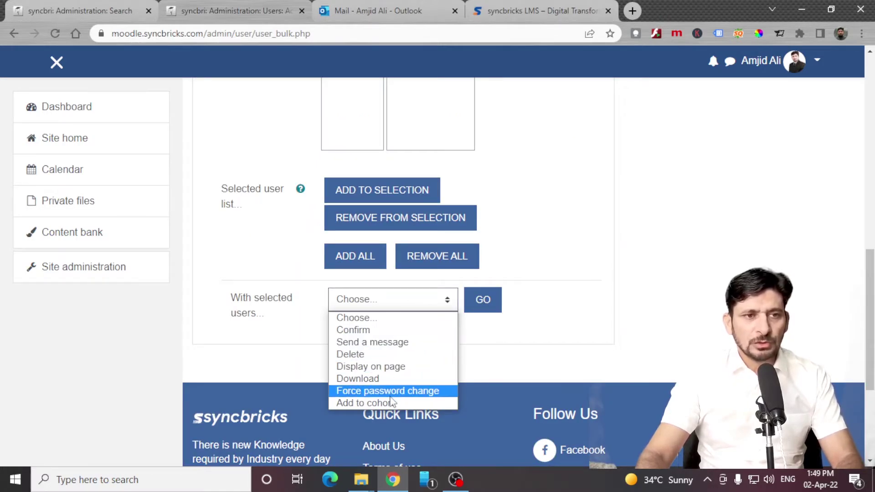
scroll(551, 228, up, 10)
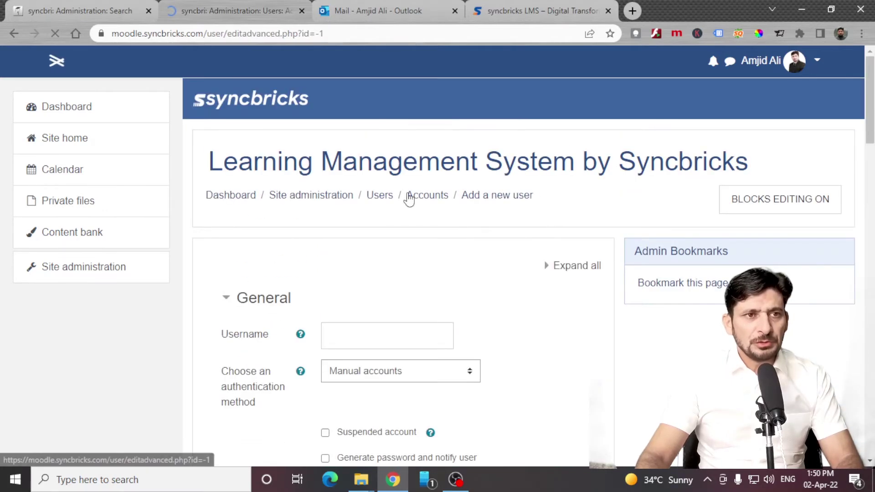
In Add a new user, enter username 'testuser', review authentication methods and set a password.
scroll(391, 280, down, 3)
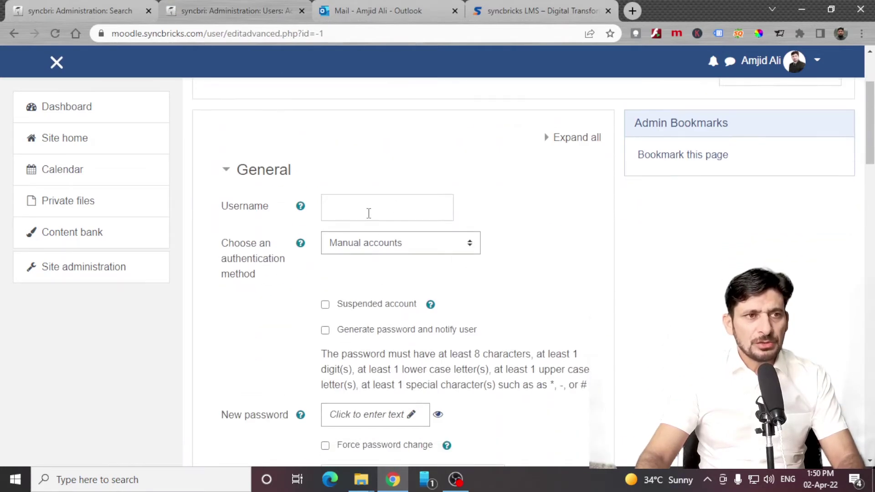
click(369, 210)
text(testuser)
click(369, 237)
scroll(406, 300, down, 4)
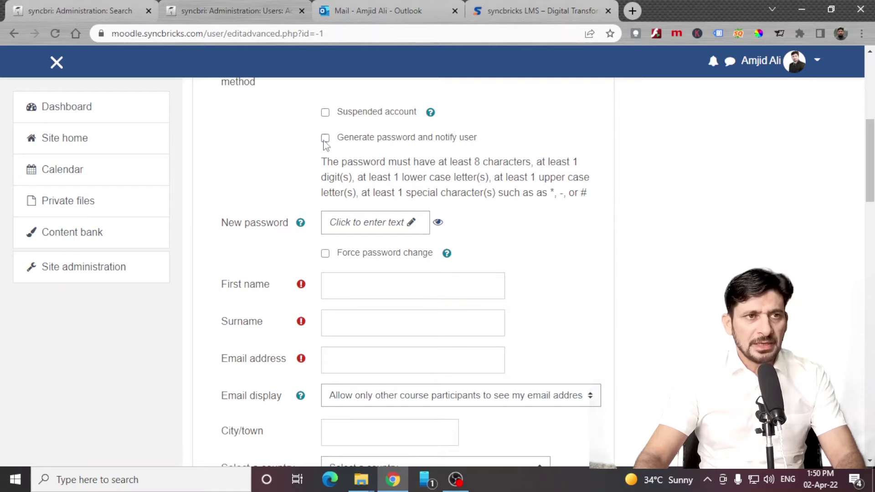
click(340, 223)
text(testuser)
key(Return)
Fill in the new user's first name, surname and e-mail address without saving.
click(351, 286)
text(a)
key(Tab)
text(d)
key(Tab)
text(asd@asdfa)
scroll(352, 374, down, 15)
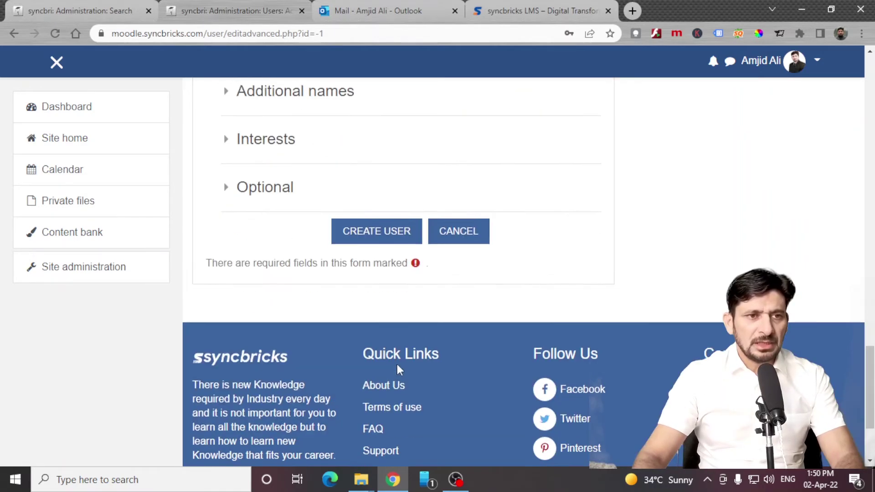
scroll(367, 182, up, 3)
scroll(328, 315, down, 3)
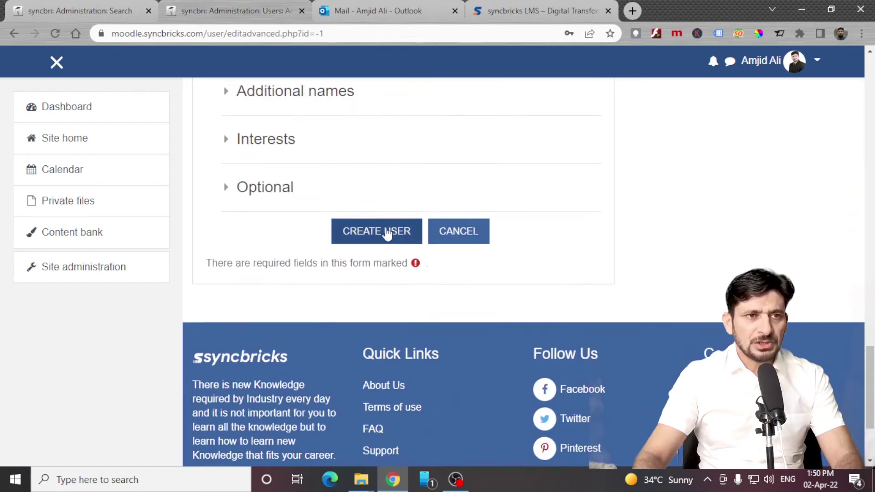
scroll(472, 251, up, 8)
Abandon the form, go to Upload users and open the example.csv sample file.
key(alt+Left)
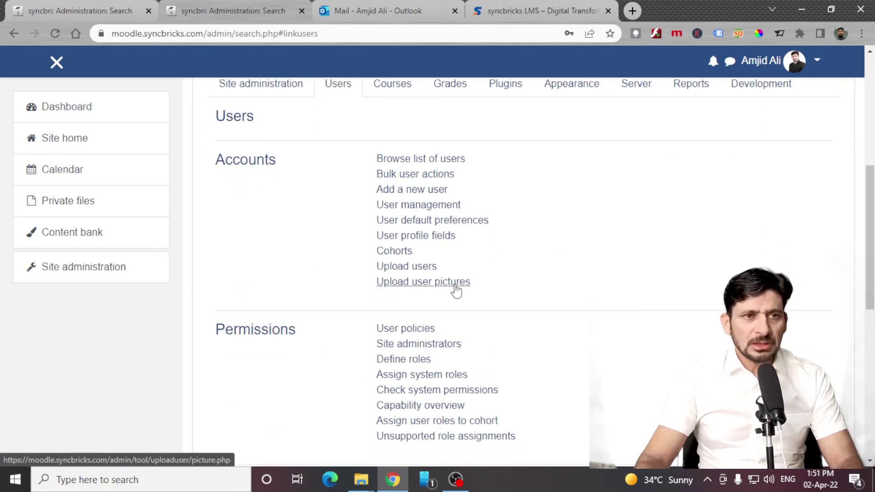
click(431, 268)
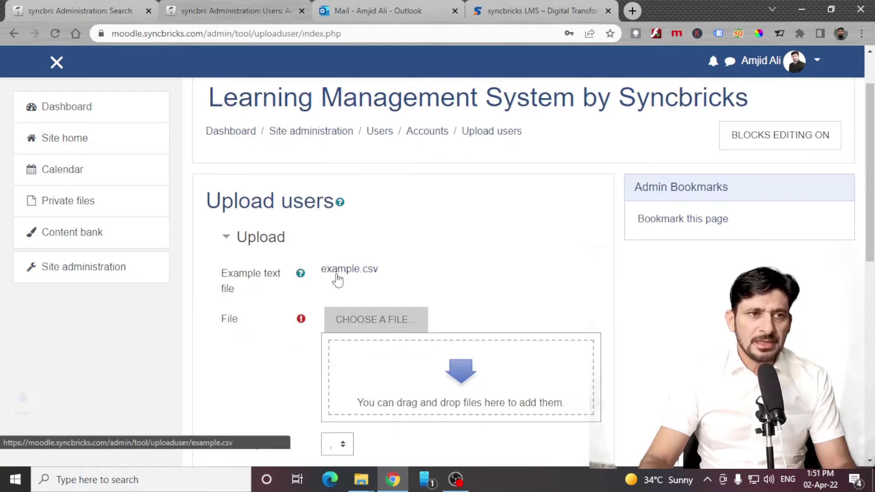
click(51, 454)
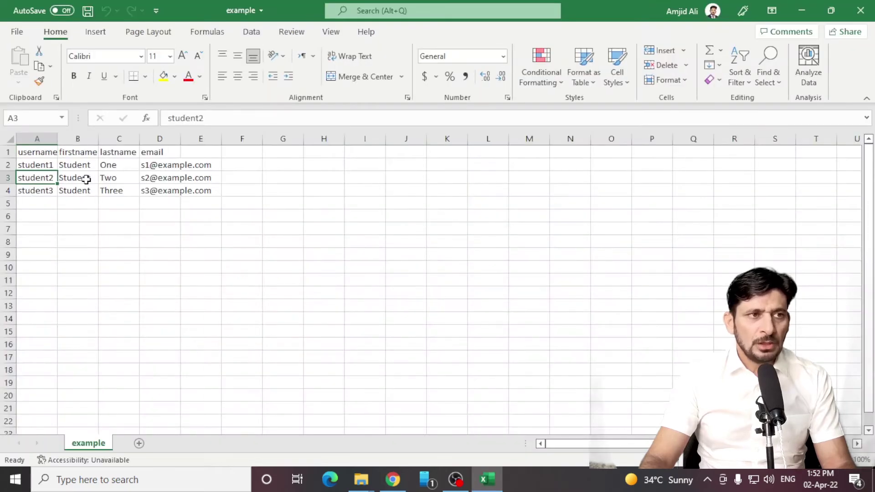
Inspect example.csv's username, firstname, lastname and email data in A1:D4, then close Excel.
click(108, 165)
click(124, 153)
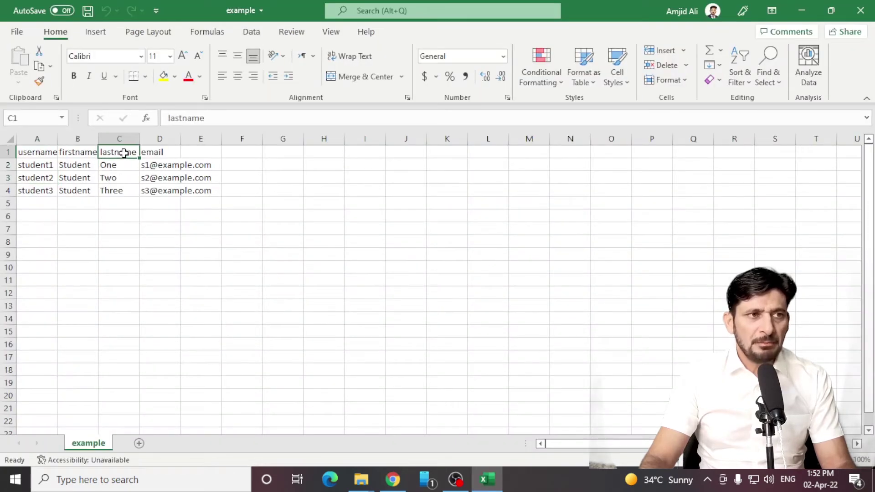
click(160, 150)
click(160, 189)
shift+click(20, 154)
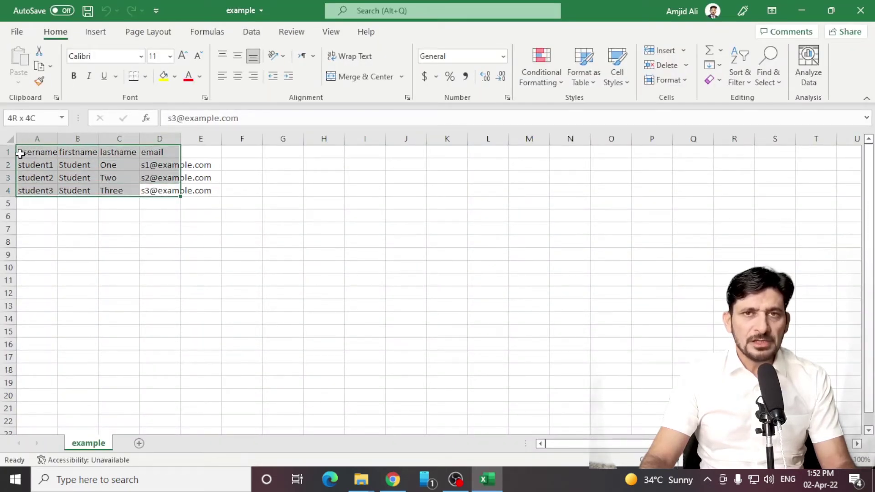
click(20, 153)
ctrl+scroll(164, 215, up, 5)
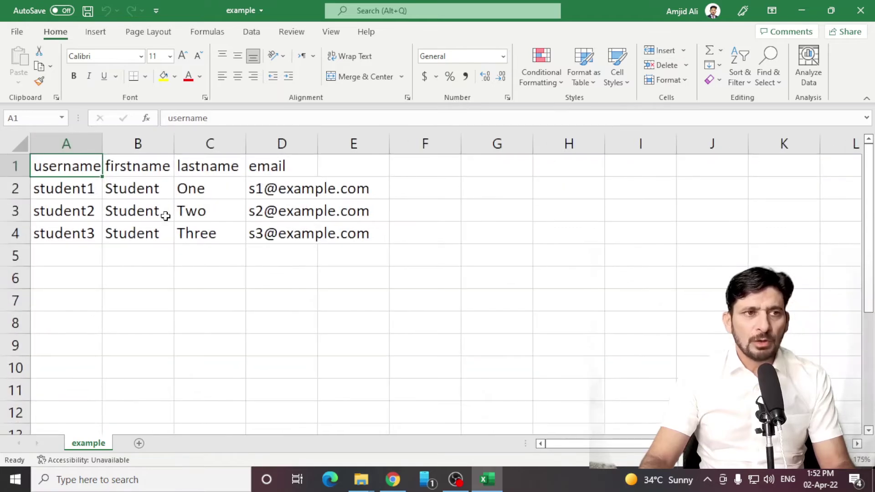
click(861, 10)
Look through the User policies settings under Users, then return to the Users category.
scroll(361, 400, down, 6)
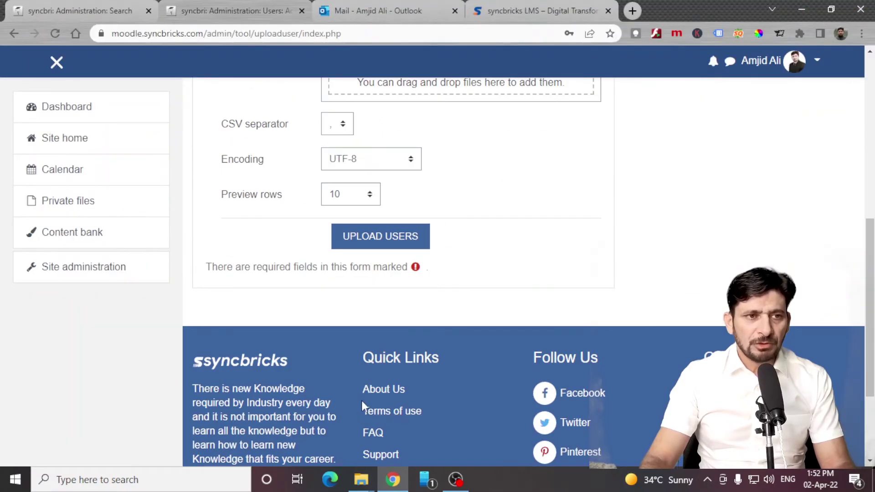
scroll(362, 401, up, 6)
click(377, 203)
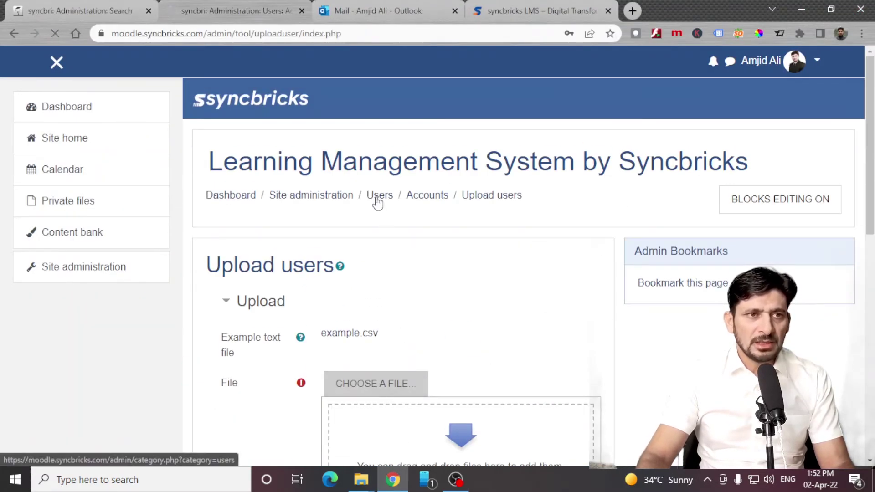
click(414, 201)
scroll(417, 215, down, 3)
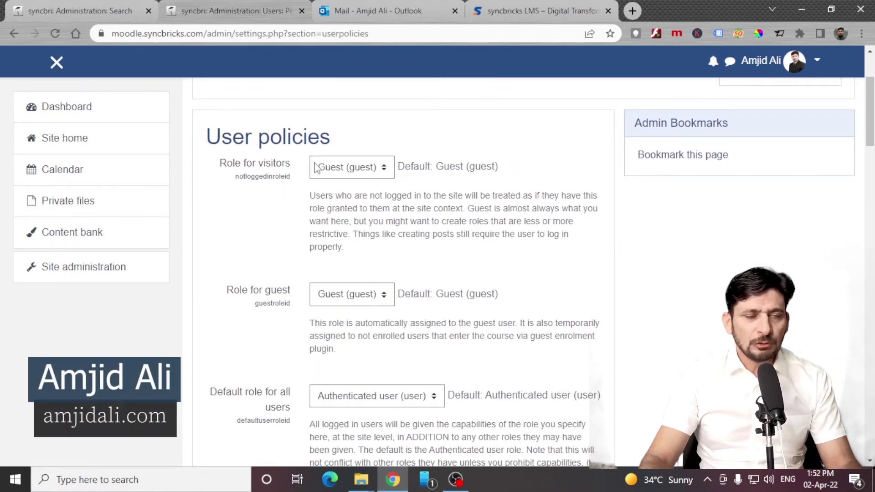
scroll(426, 405, down, 3)
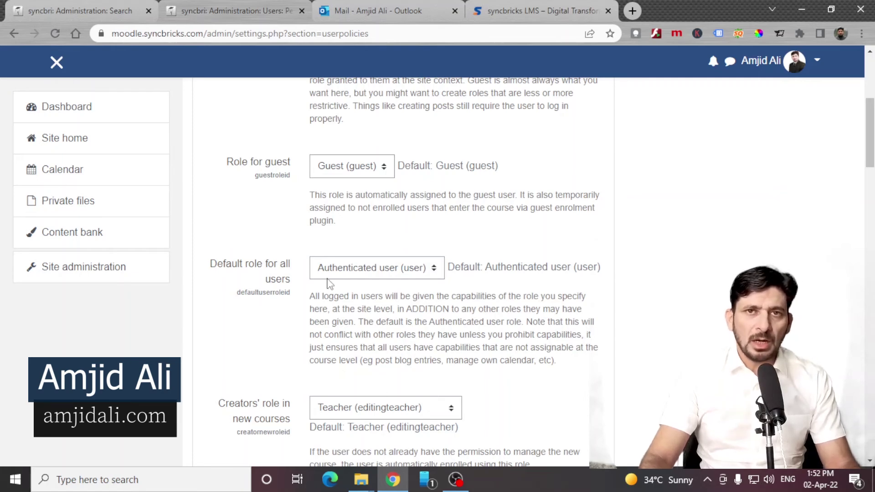
scroll(386, 217, up, 6)
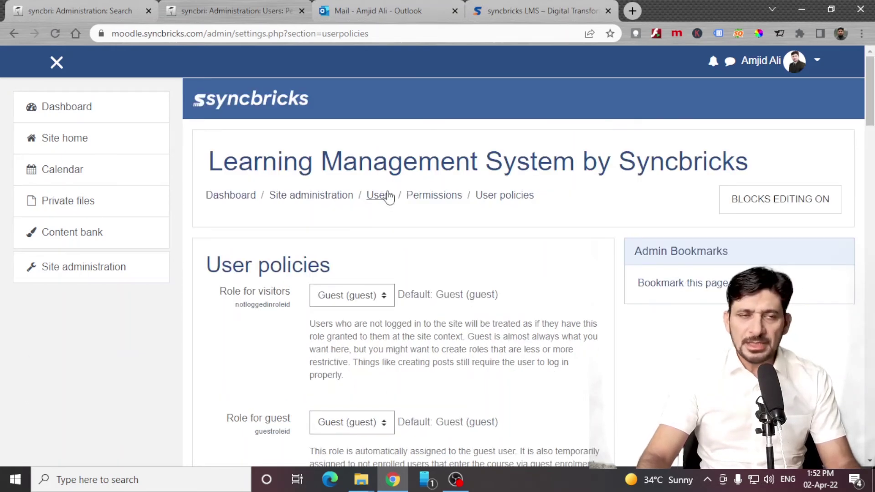
click(386, 195)
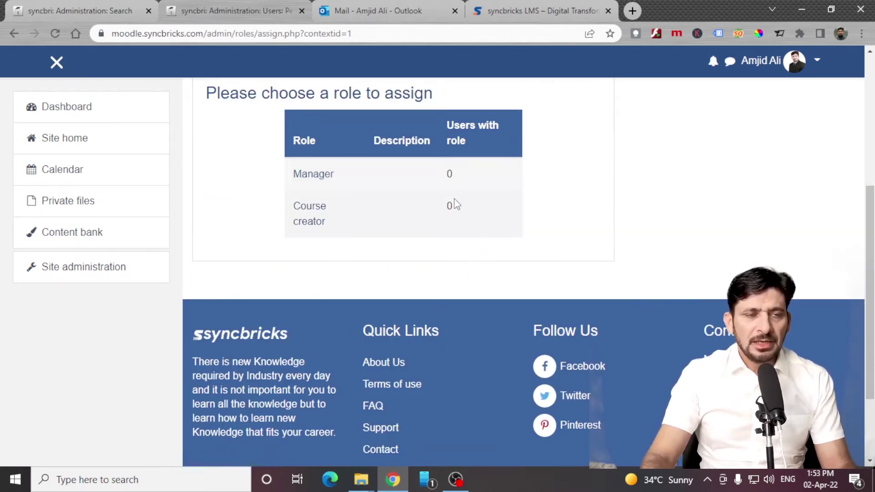
Give the first potential user the system-wide Manager role.
click(315, 174)
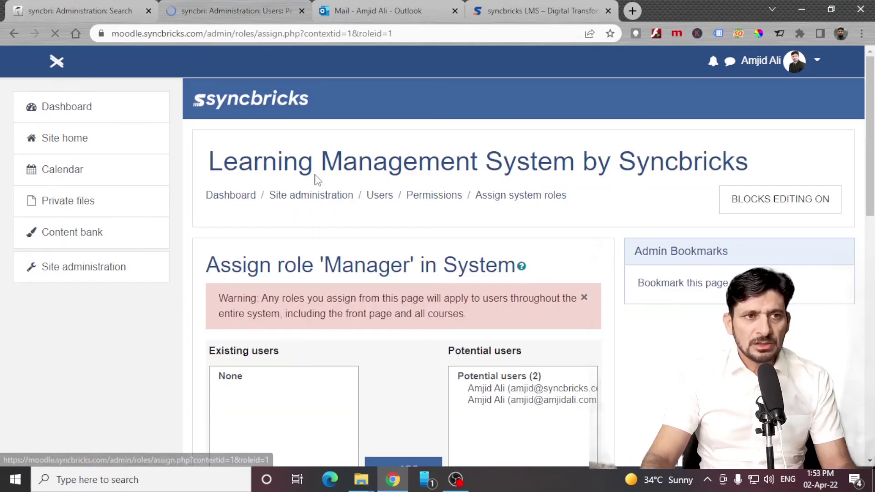
scroll(381, 230, down, 4)
click(510, 196)
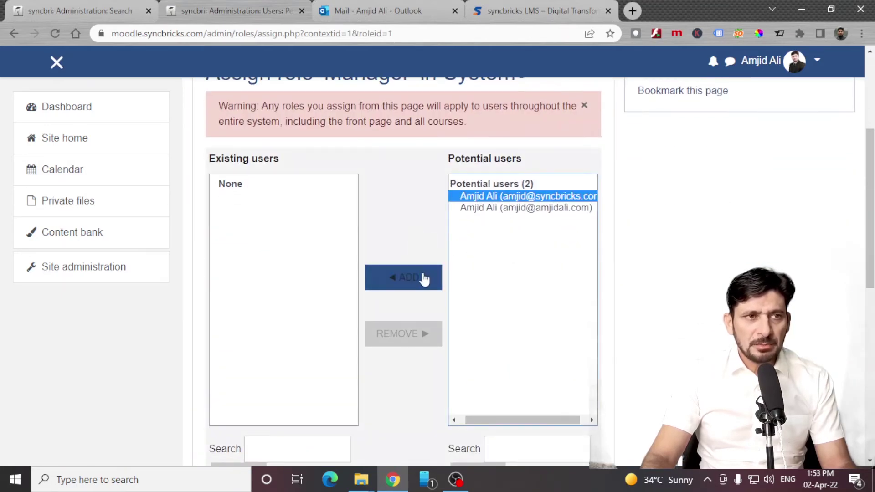
click(422, 280)
drag(285, 185, 467, 185)
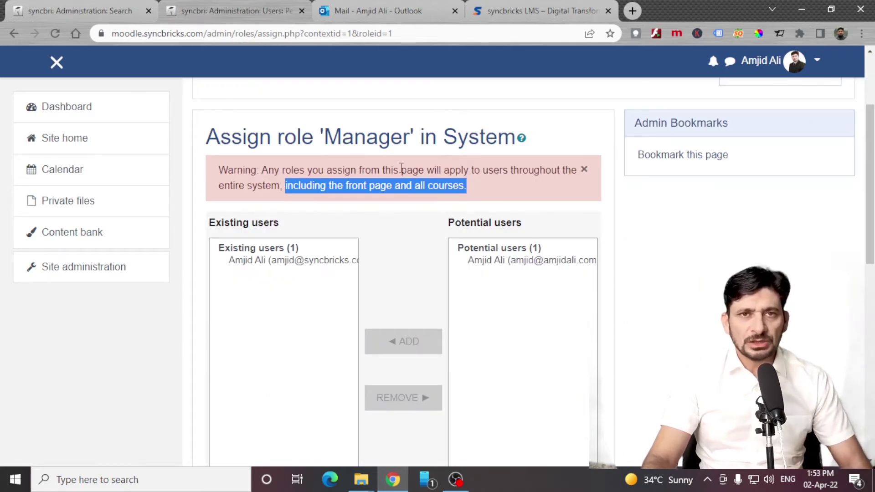
key(alt+Left)
On Manage site administrators, add the remaining potential user as an administrator.
click(424, 282)
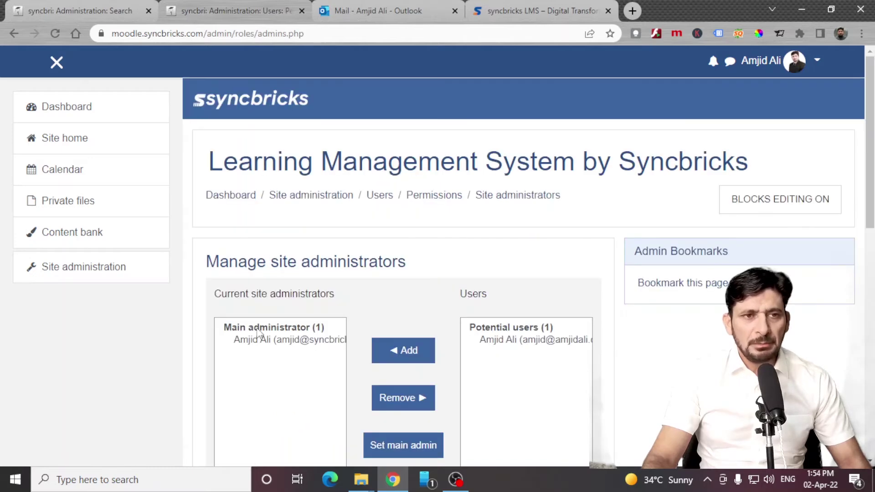
click(519, 342)
scroll(519, 345, down, 2)
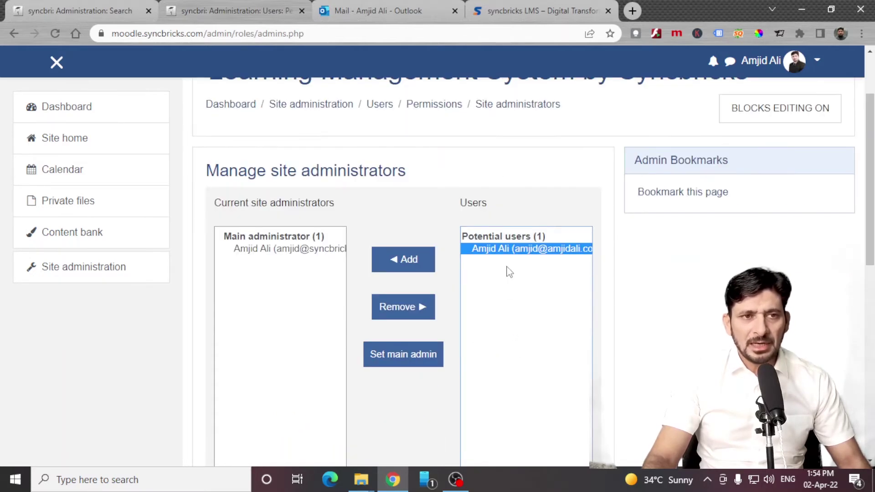
click(417, 260)
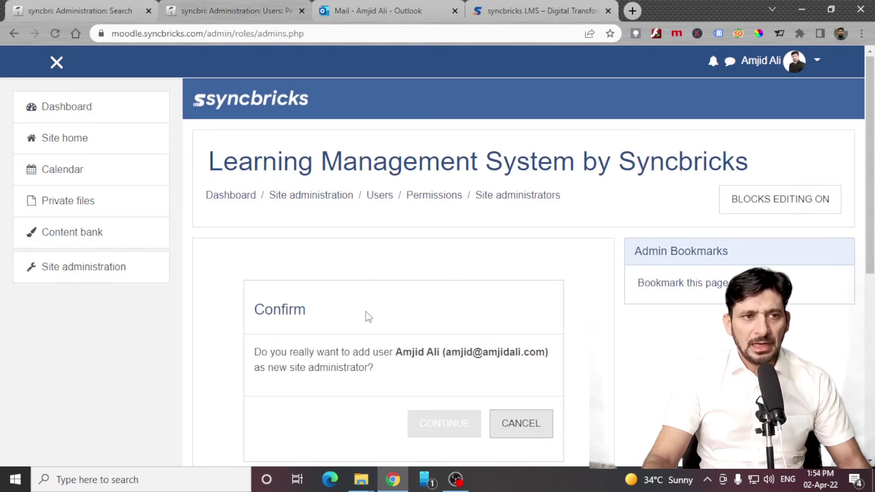
scroll(402, 273, down, 4)
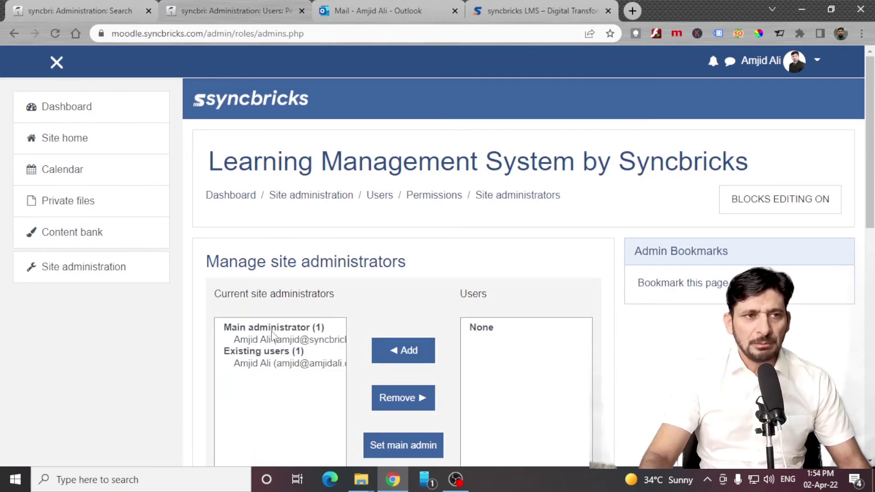
Open the Define roles list of existing roles.
scroll(285, 342, down, 7)
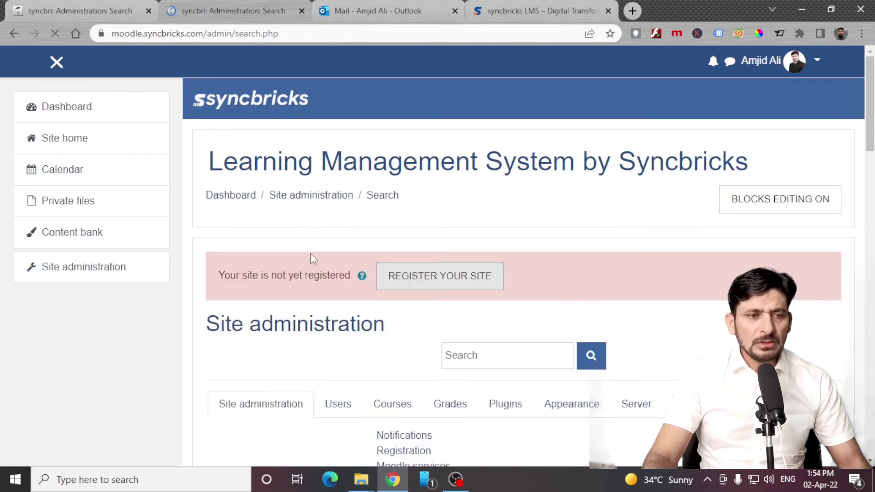
scroll(333, 282, down, 7)
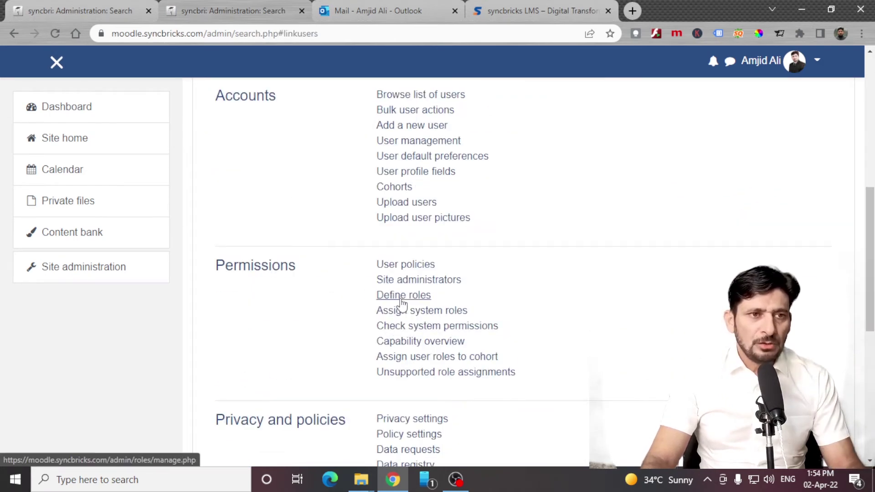
click(394, 296)
scroll(393, 307, down, 4)
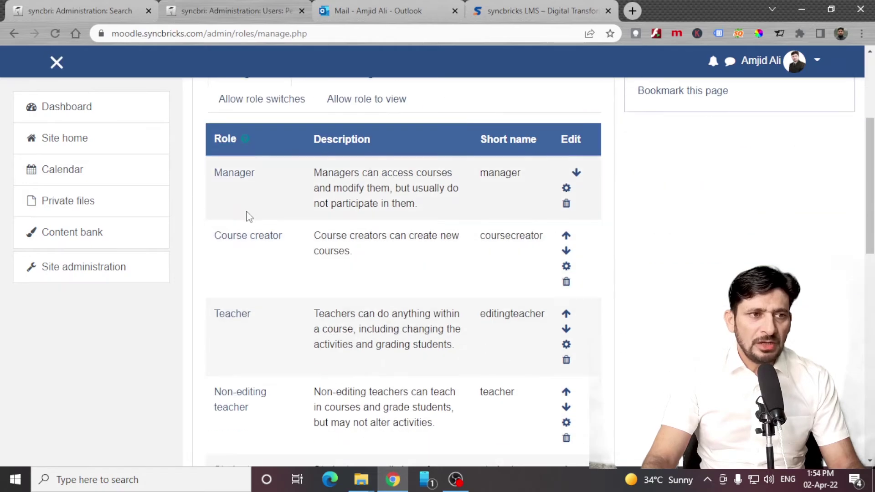
scroll(249, 229, down, 10)
scroll(274, 321, down, 3)
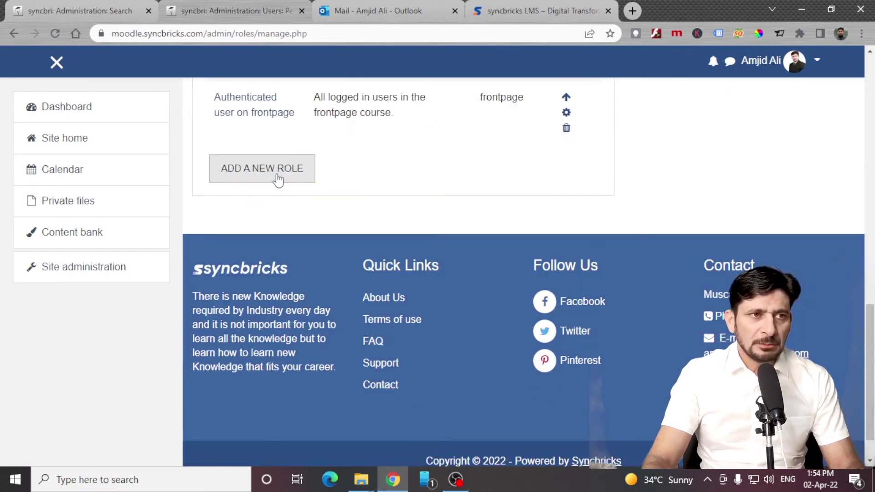
Start a Manager-archetype role described as 'Head of Department', excluding Student from assignable roles.
click(277, 175)
click(360, 337)
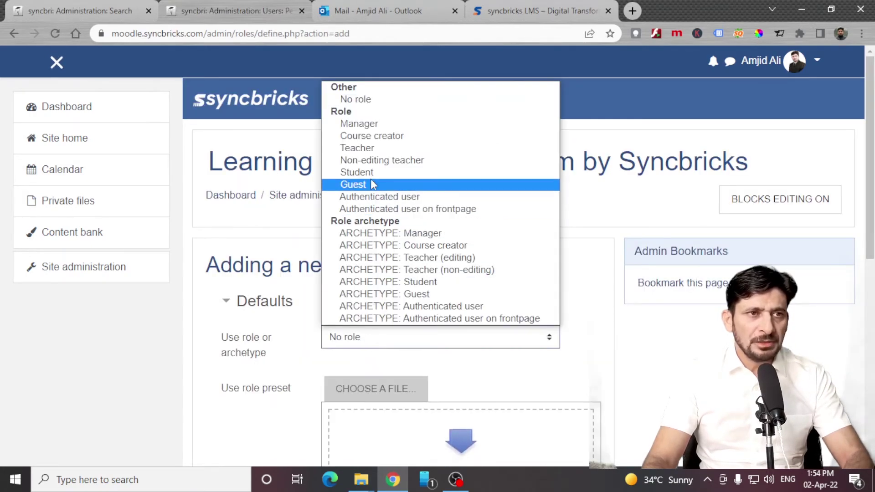
click(363, 121)
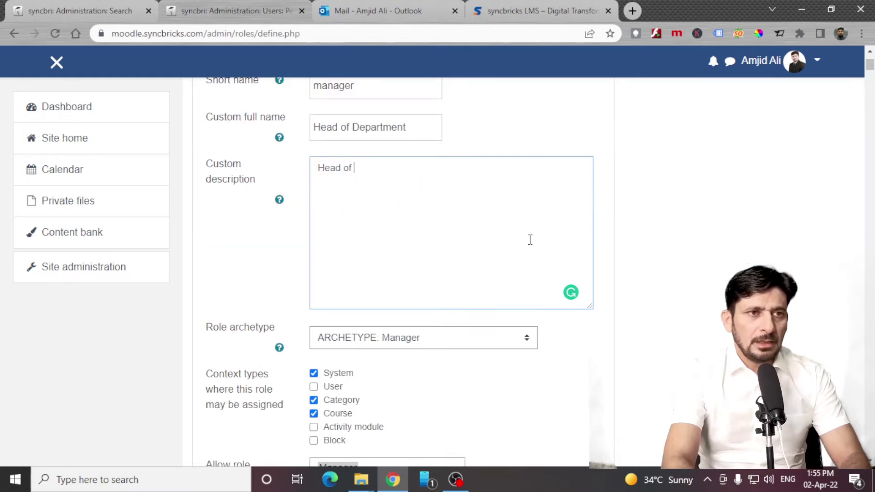
text(Department)
scroll(269, 290, down, 4)
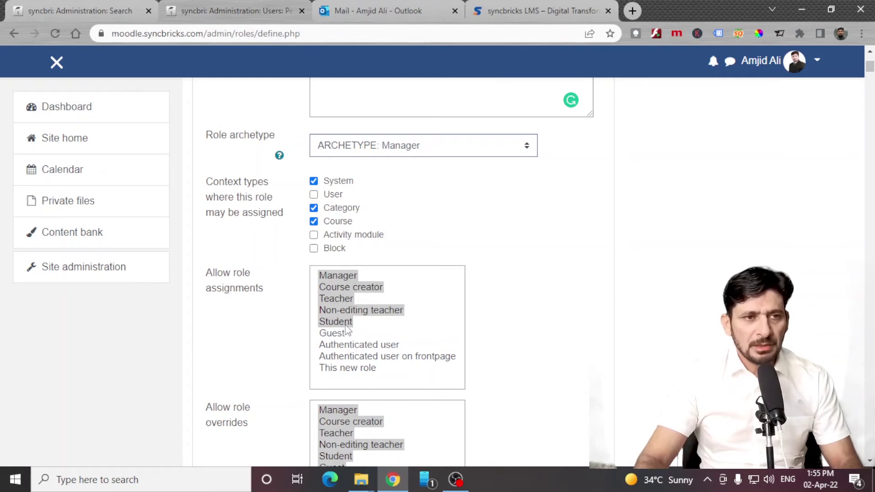
ctrl+click(345, 324)
Return to Users administration, then switch Site administration to Courses and then Grades.
key(alt+Left)
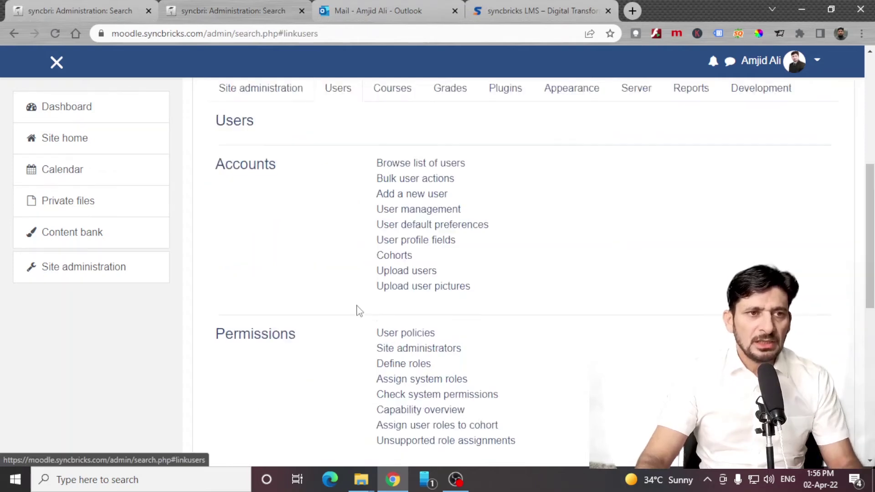
scroll(359, 307, down, 2)
scroll(344, 279, up, 4)
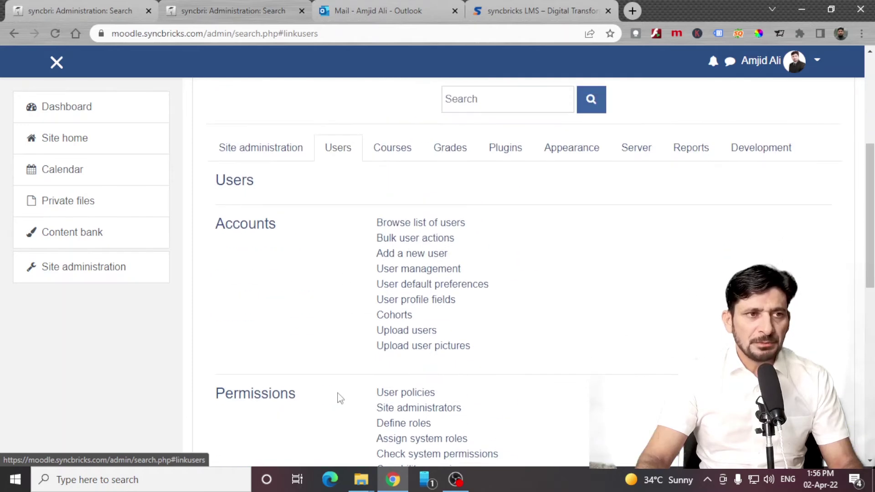
scroll(402, 391, down, 3)
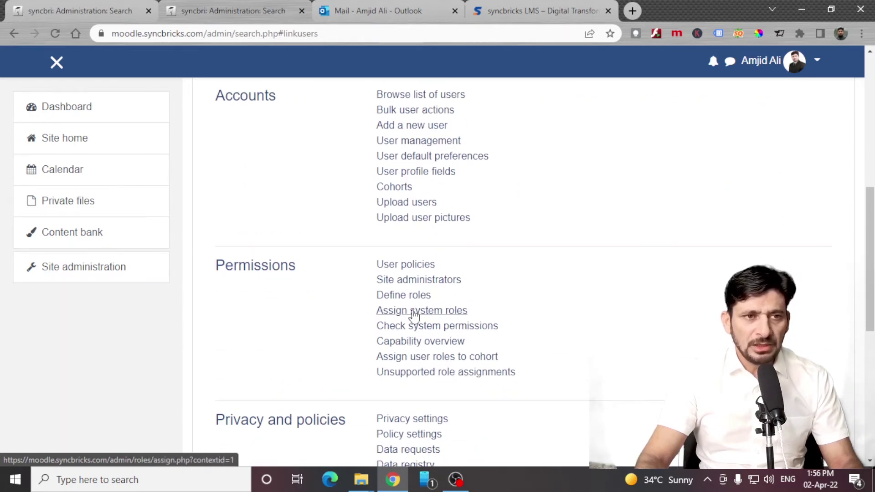
scroll(428, 378, down, 3)
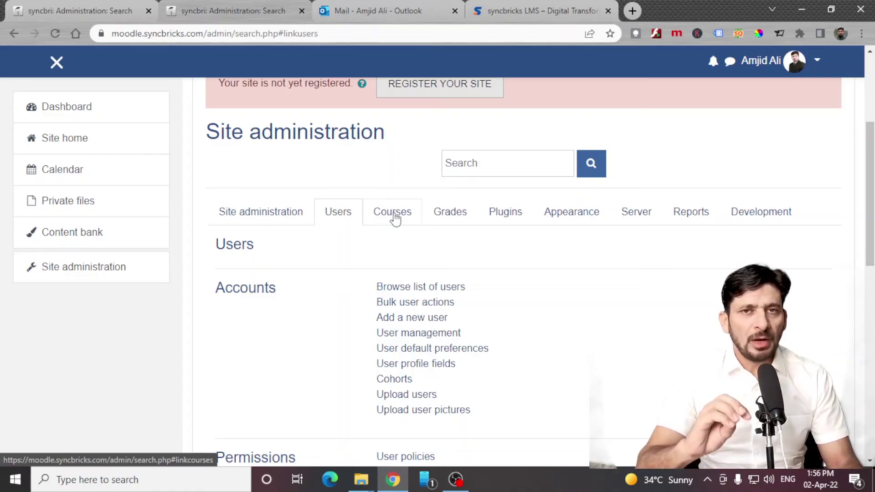
click(394, 218)
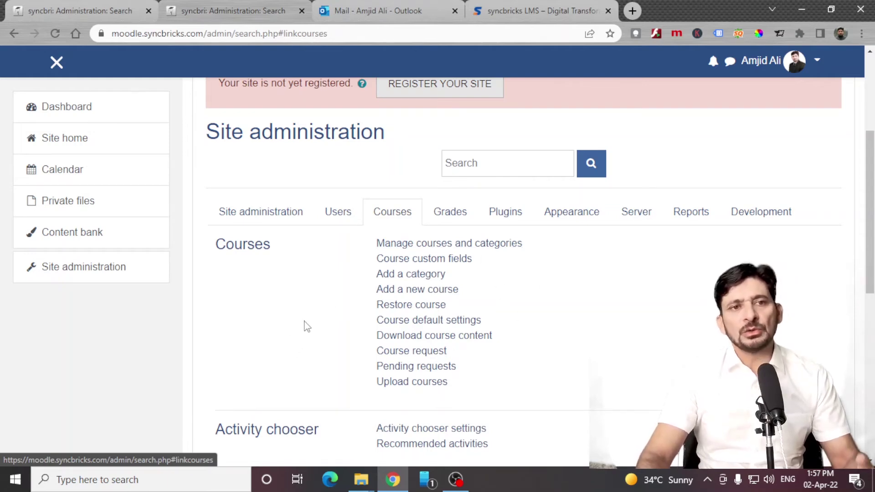
click(444, 218)
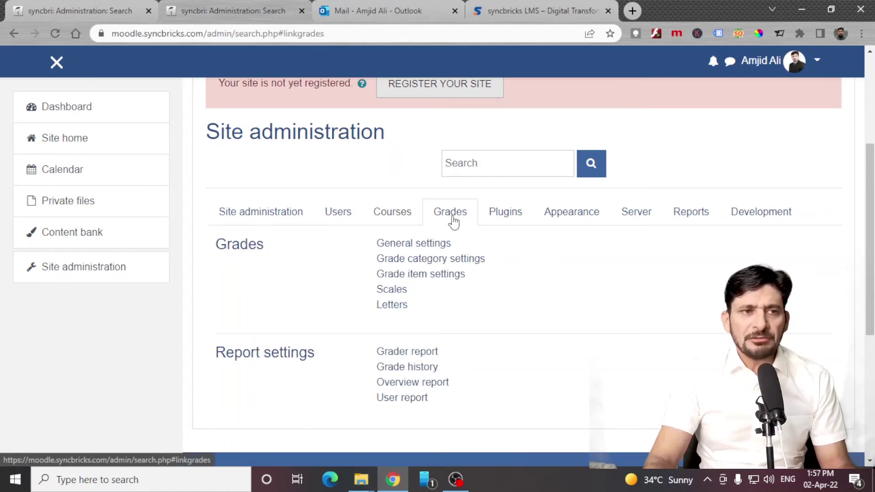
Edit the site grade letters and boundaries, A+ from 90% and A from 85%, and save.
click(382, 314)
scroll(391, 308, down, 6)
click(404, 455)
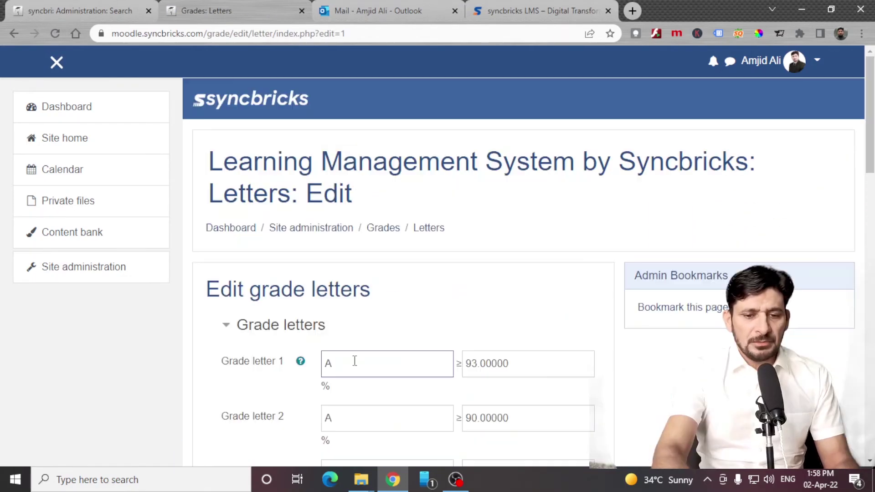
click(360, 411)
text(-)
scroll(365, 410, down, 10)
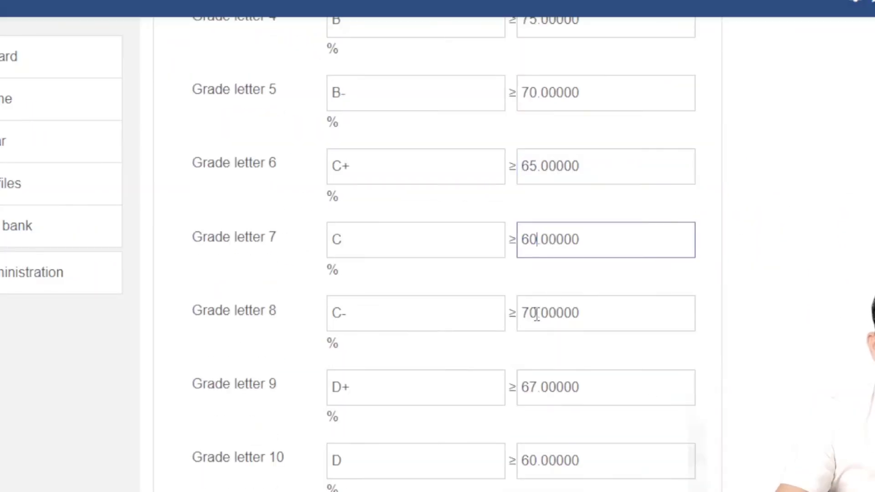
text(68)
drag(464, 352, 478, 352)
text(63)
scroll(461, 351, down, 3)
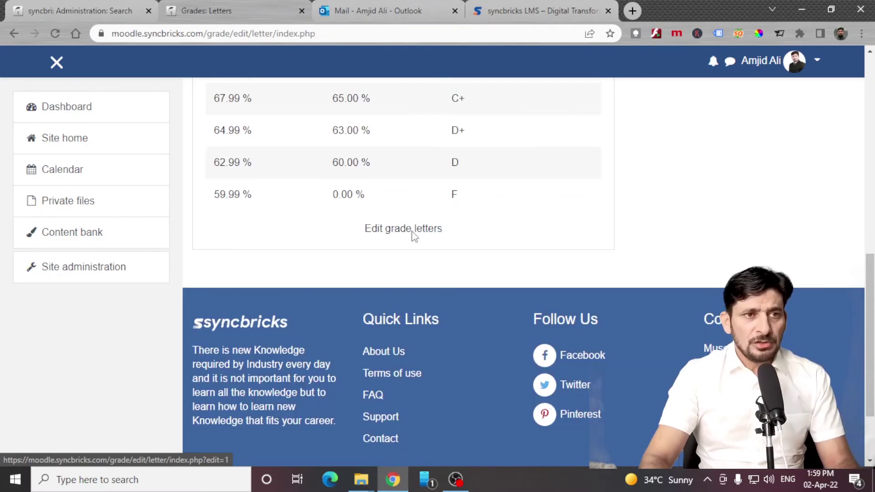
click(412, 234)
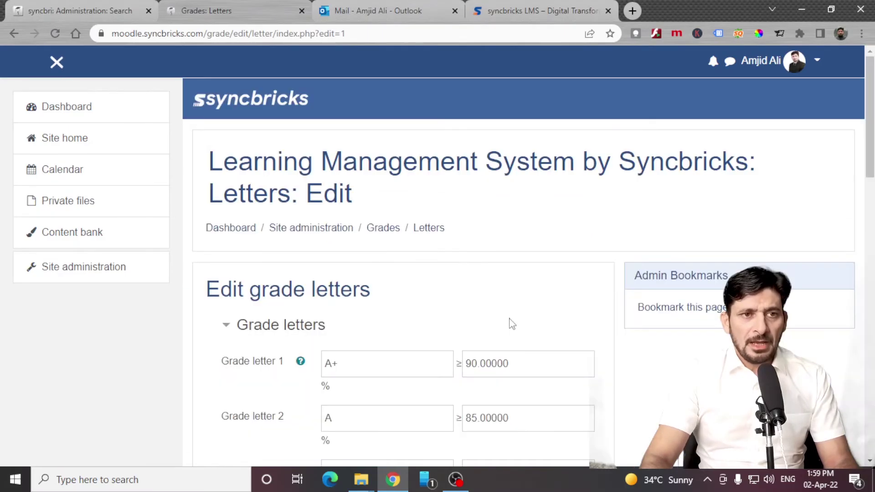
drag(341, 300, 322, 313)
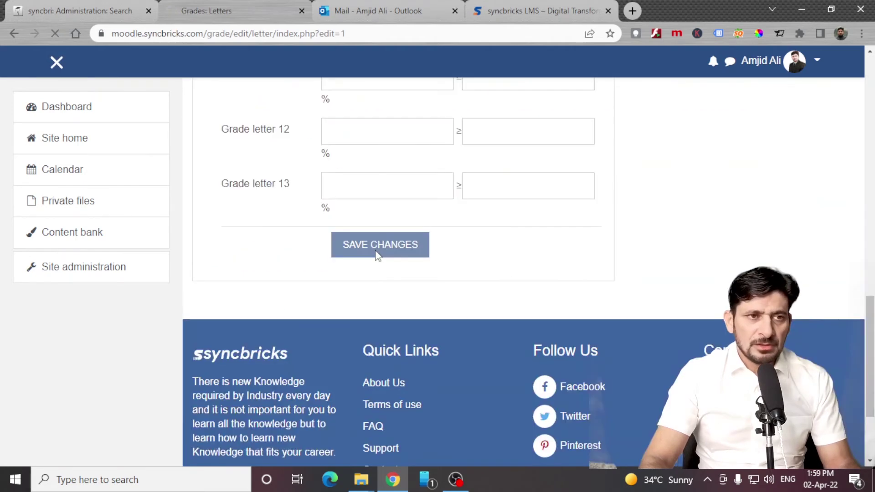
click(376, 249)
Scroll through the Plugins section's categories of installed plugins.
click(504, 218)
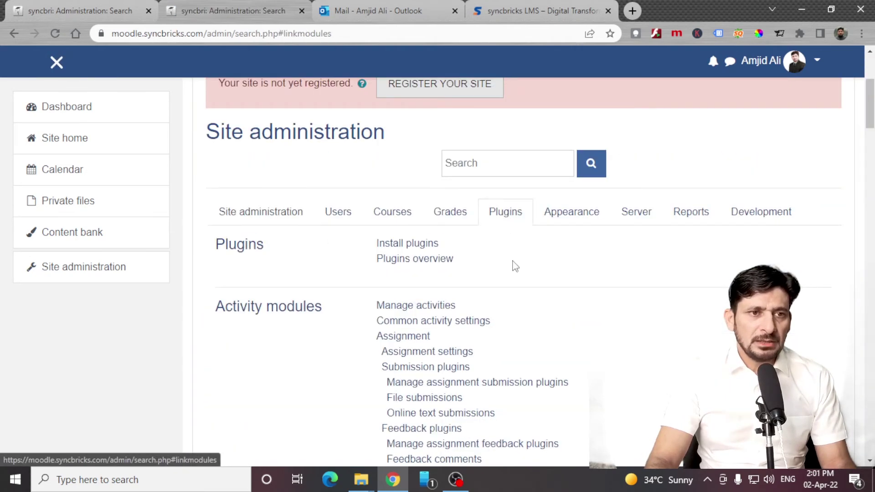
scroll(397, 221, down, 10)
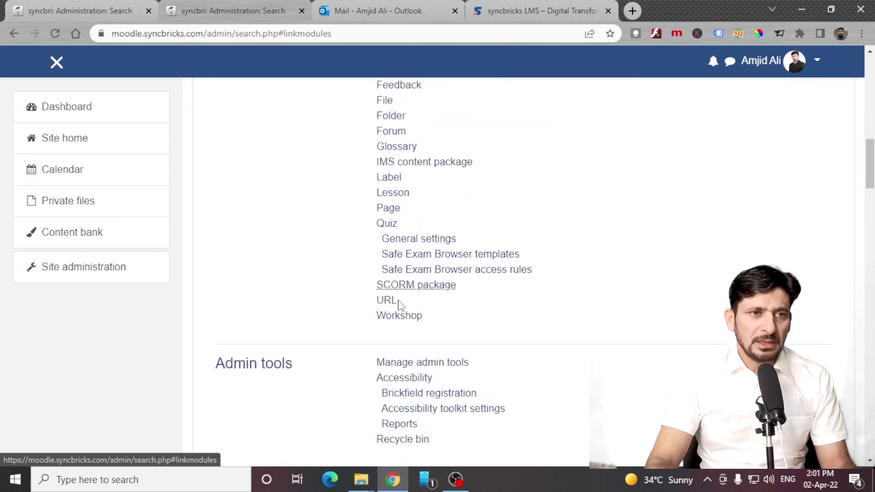
scroll(425, 225, up, 1)
scroll(401, 246, up, 2)
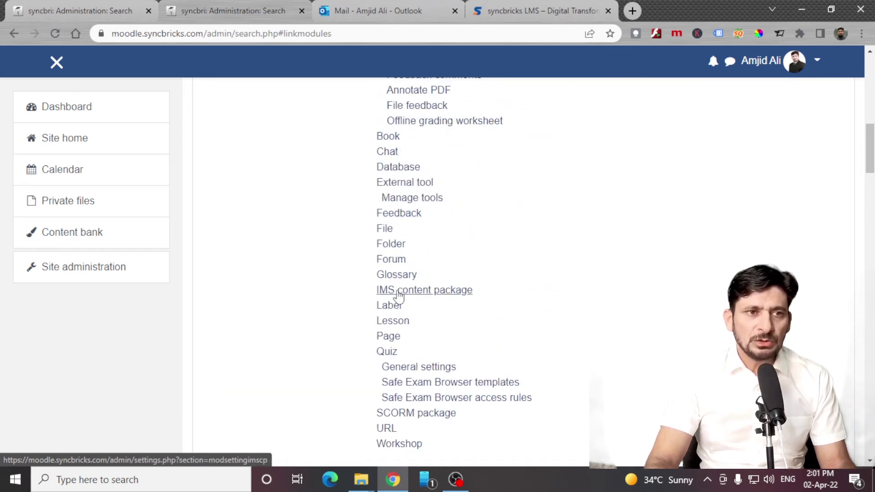
scroll(417, 268, up, 2)
scroll(401, 253, down, 5)
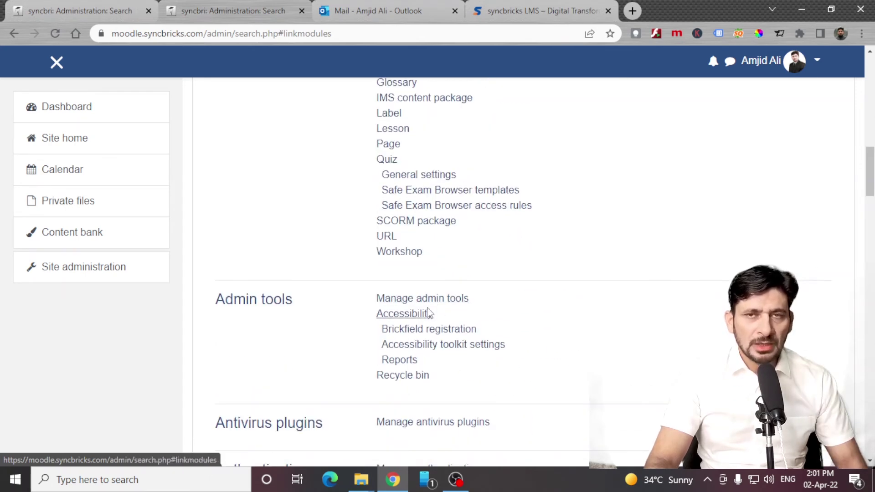
scroll(420, 333, down, 3)
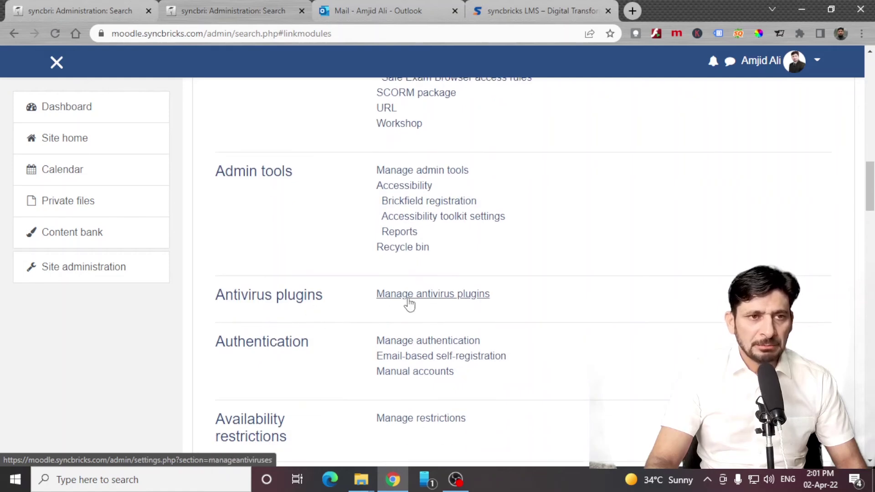
scroll(275, 297, down, 12)
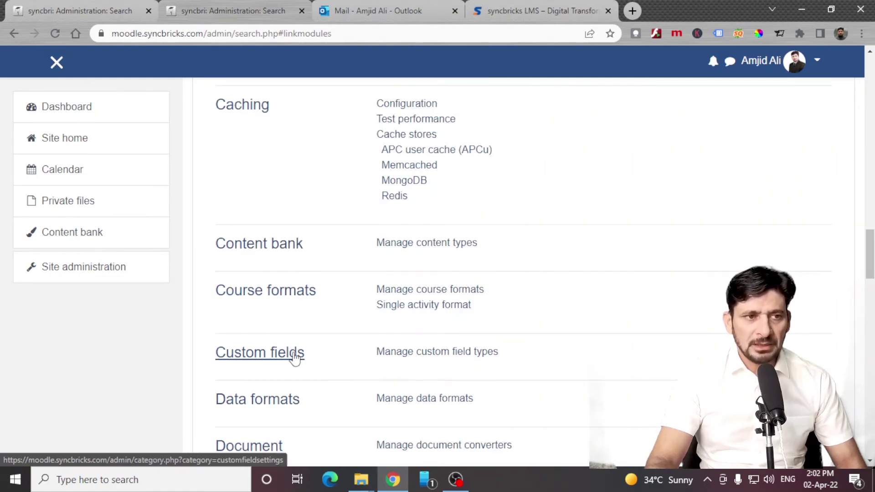
scroll(344, 312, down, 14)
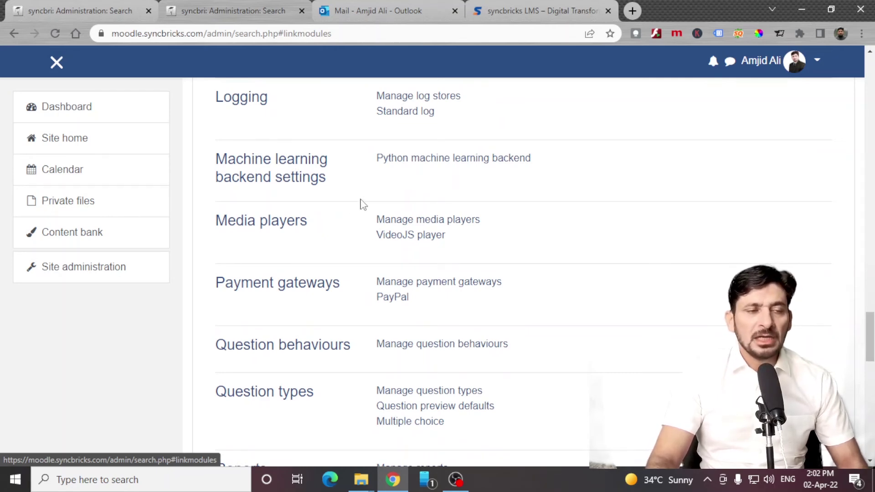
scroll(382, 163, up, 4)
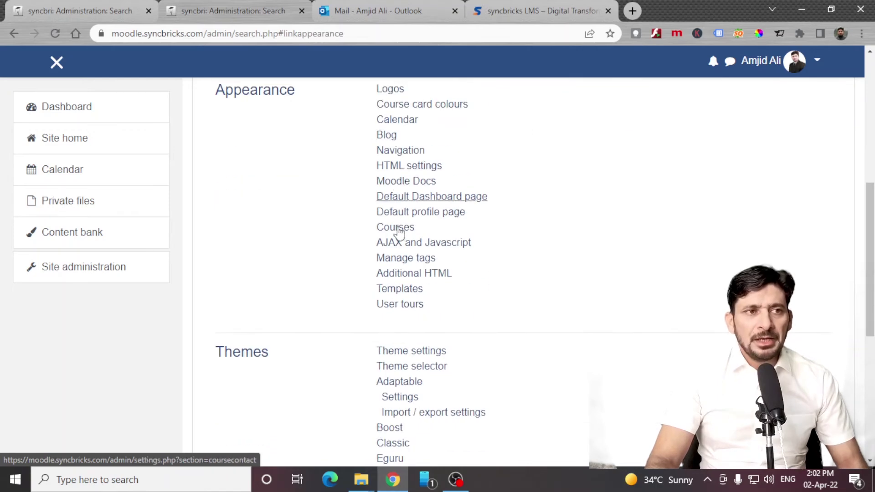
scroll(401, 229, down, 2)
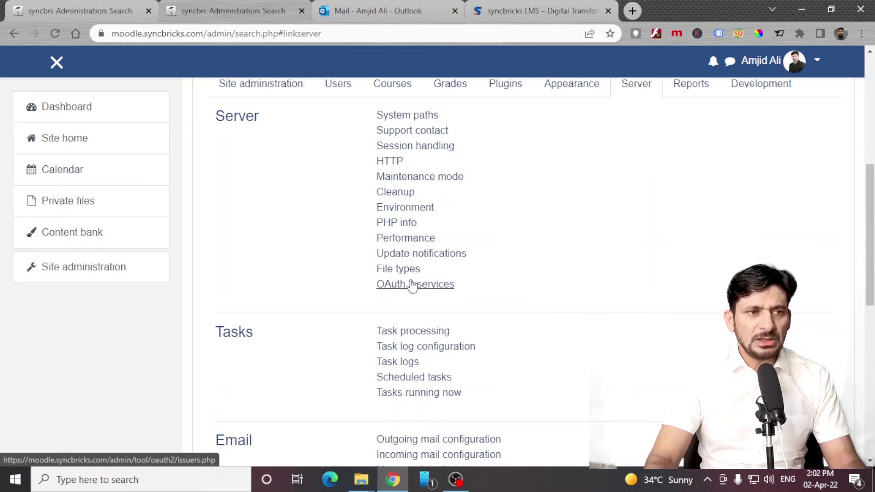
scroll(410, 286, up, 1)
click(397, 286)
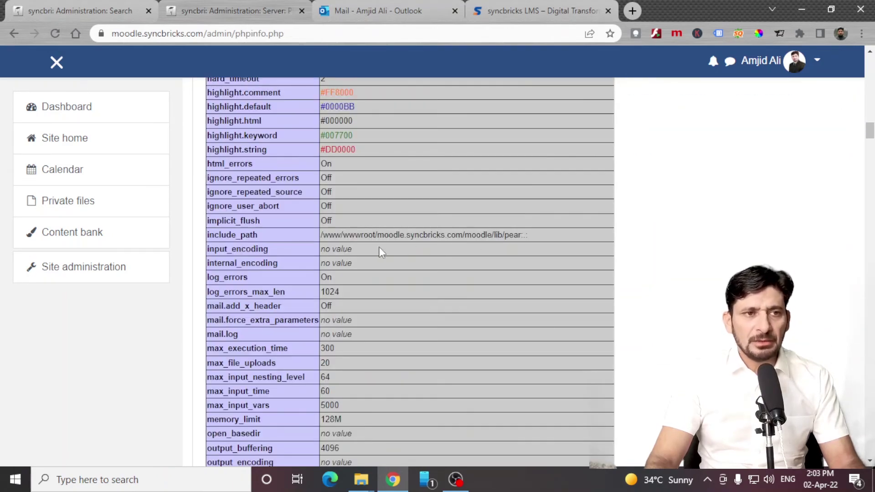
scroll(374, 249, down, 8)
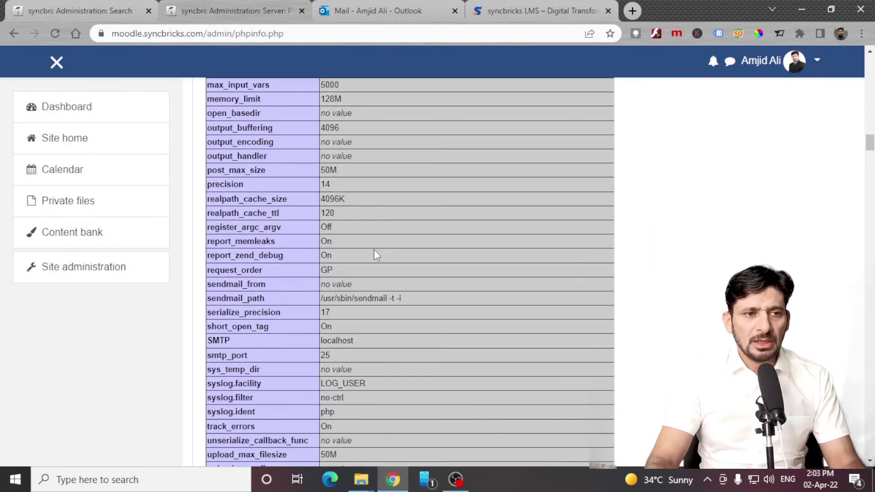
scroll(350, 223, up, 4)
scroll(187, 132, up, 15)
key(alt+Left)
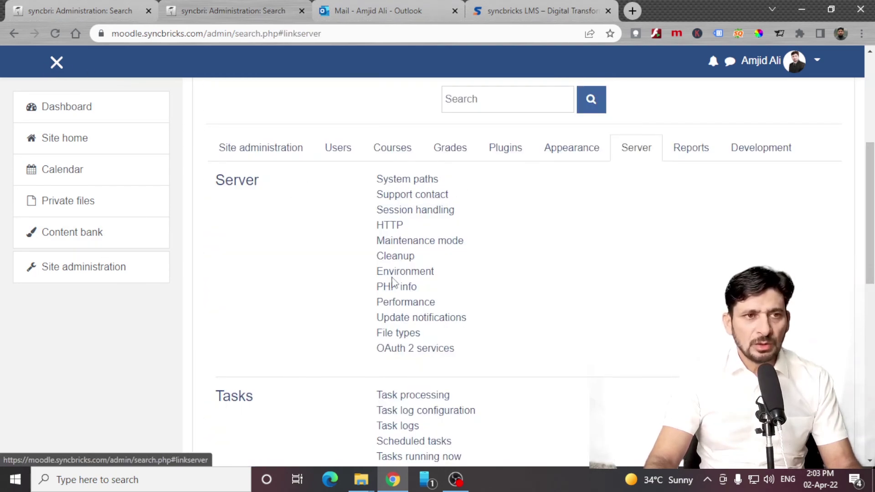
scroll(365, 255, down, 4)
scroll(687, 305, up, 8)
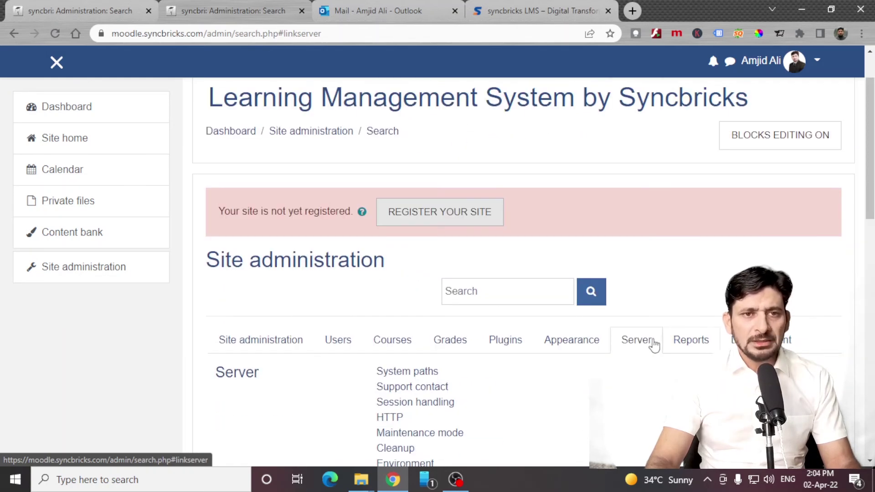
scroll(492, 367, down, 8)
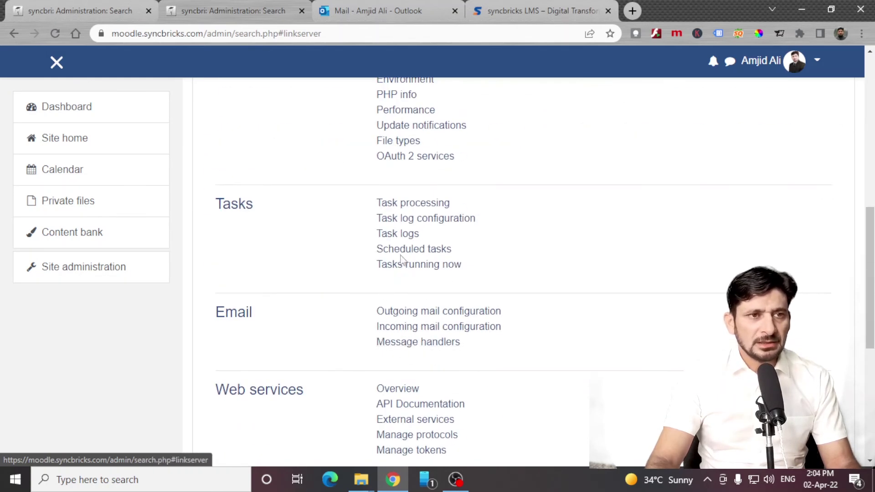
click(396, 255)
scroll(397, 281, down, 3)
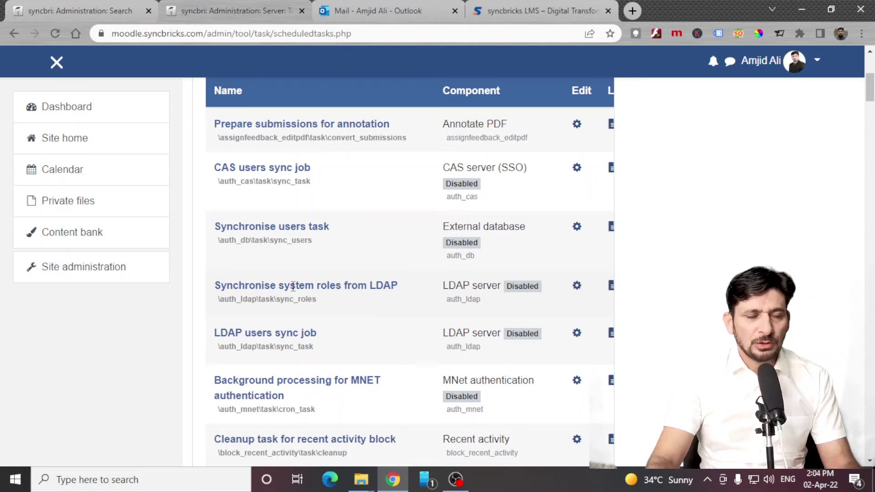
click(577, 286)
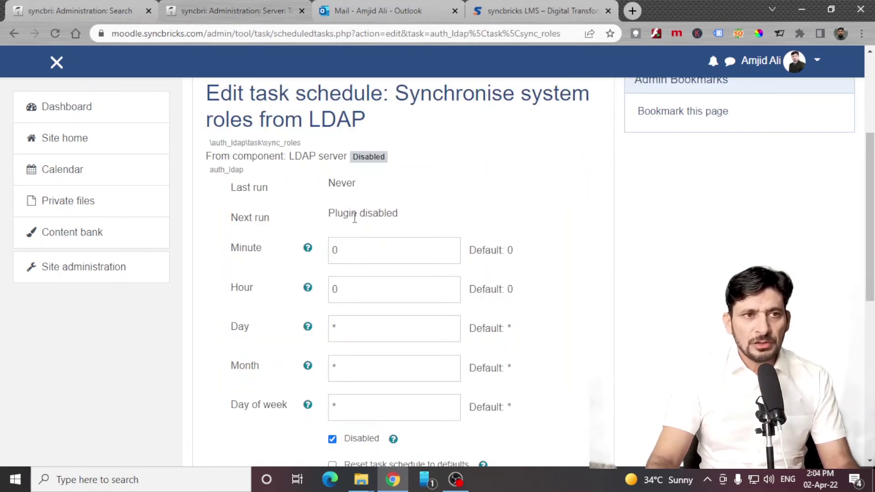
drag(340, 214, 382, 202)
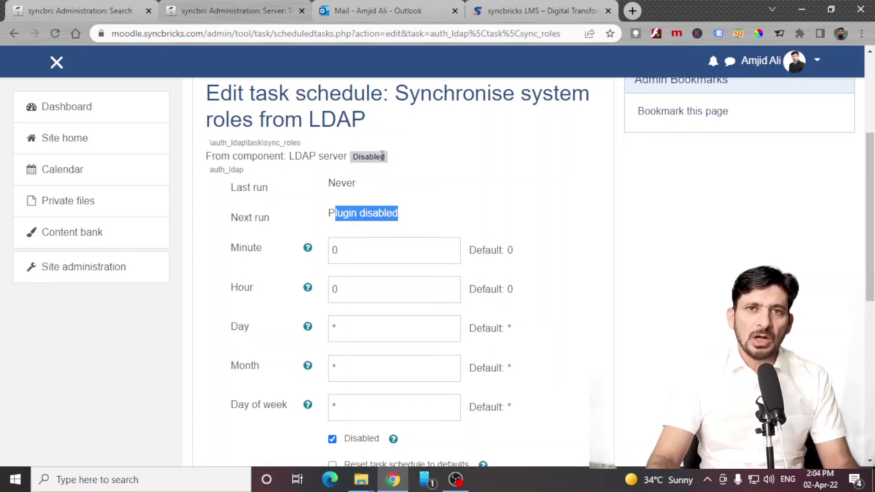
scroll(426, 289, down, 3)
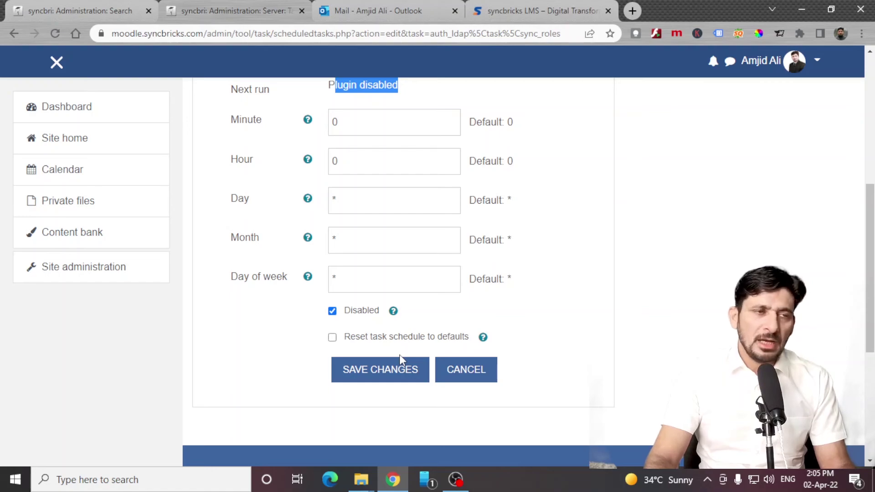
scroll(400, 359, up, 7)
click(406, 196)
scroll(471, 301, down, 7)
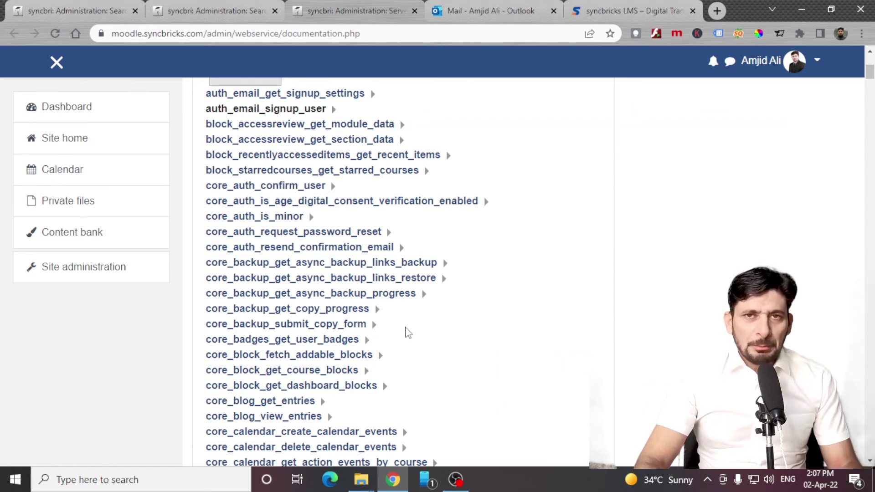
Browse the web service API Documentation function list and expand one function's details.
scroll(262, 215, down, 5)
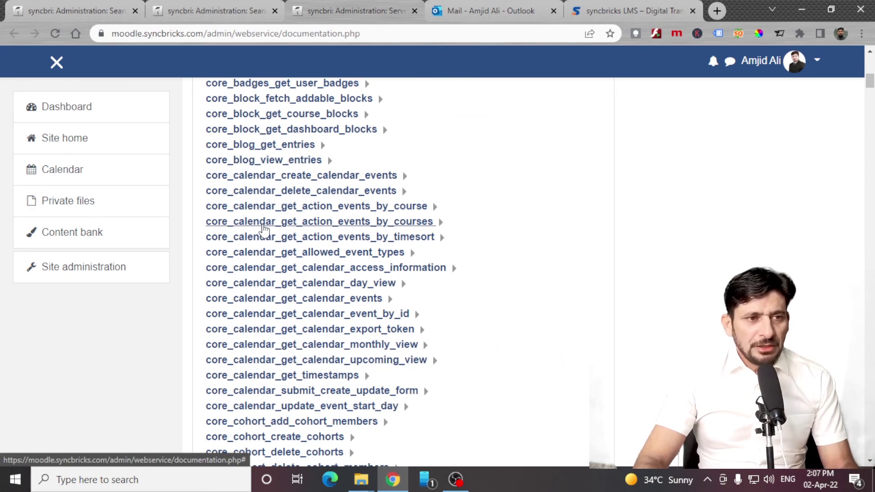
click(265, 230)
scroll(264, 230, down, 10)
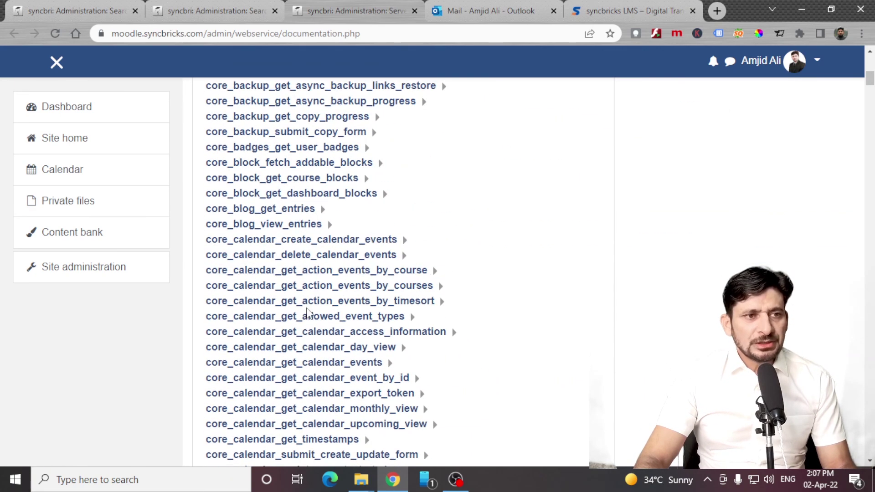
scroll(308, 313, down, 12)
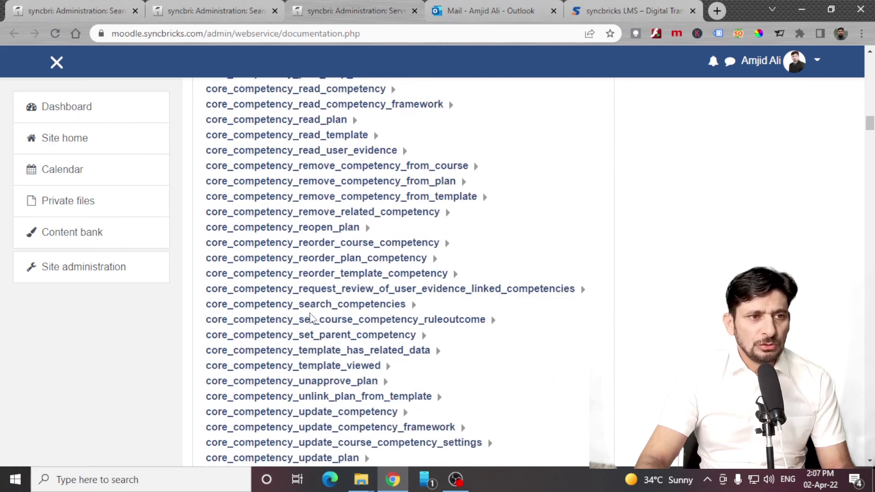
Go back to Site administration, look over the Reports list, then show the Development tools.
click(83, 266)
scroll(629, 363, down, 3)
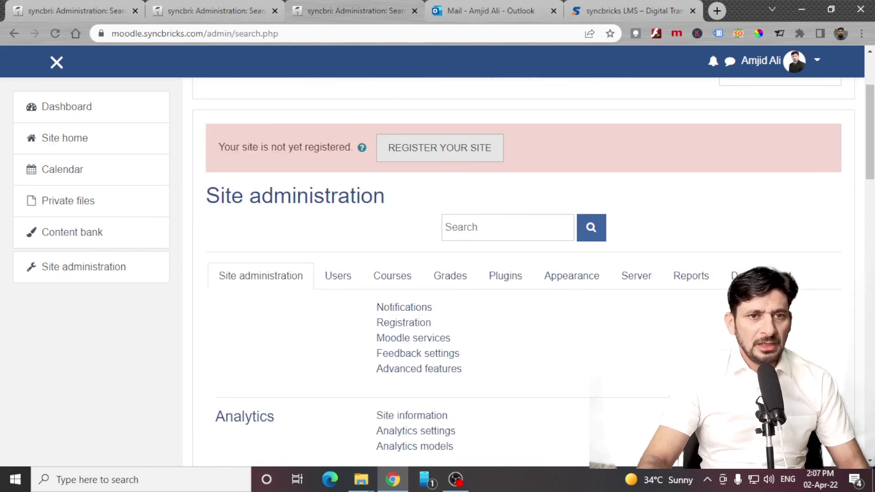
click(697, 277)
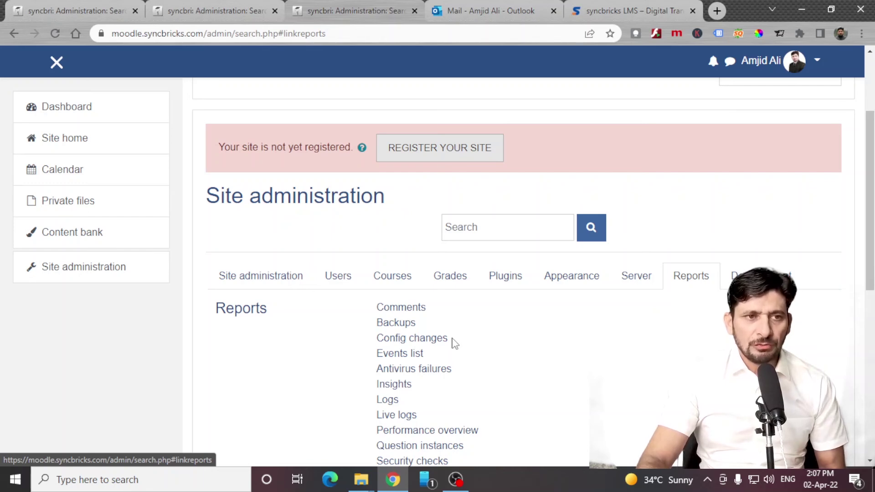
scroll(436, 337, down, 4)
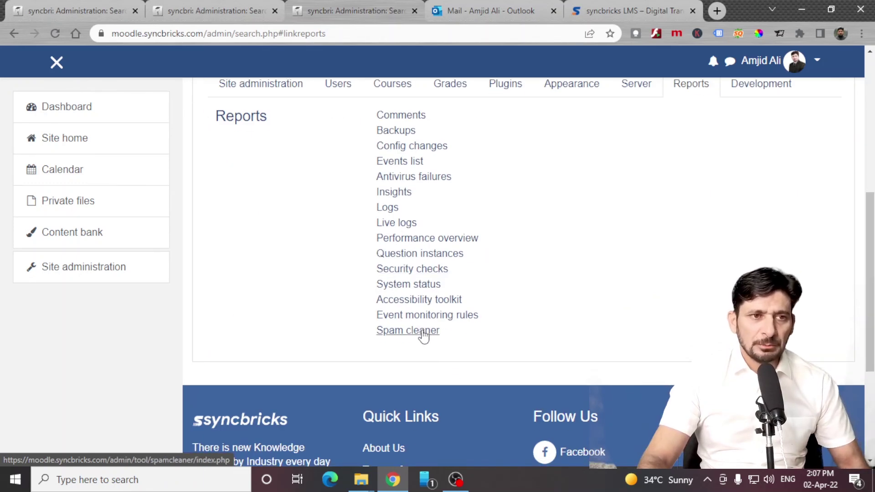
scroll(420, 325, up, 1)
click(762, 98)
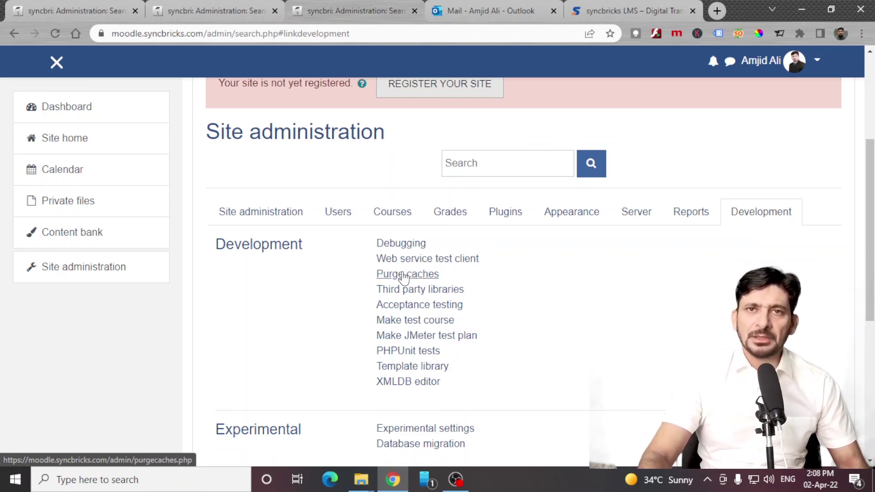
Open the Database migration tool and check its target types (Aurora MySQL, MariaDB, Improved MySQL), leaving the form empty.
scroll(400, 388, down, 1)
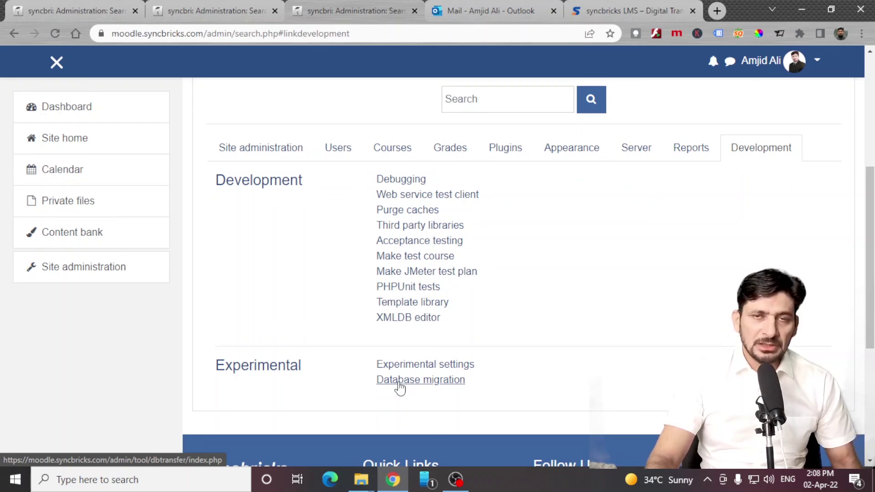
click(400, 388)
scroll(383, 312, down, 3)
click(385, 235)
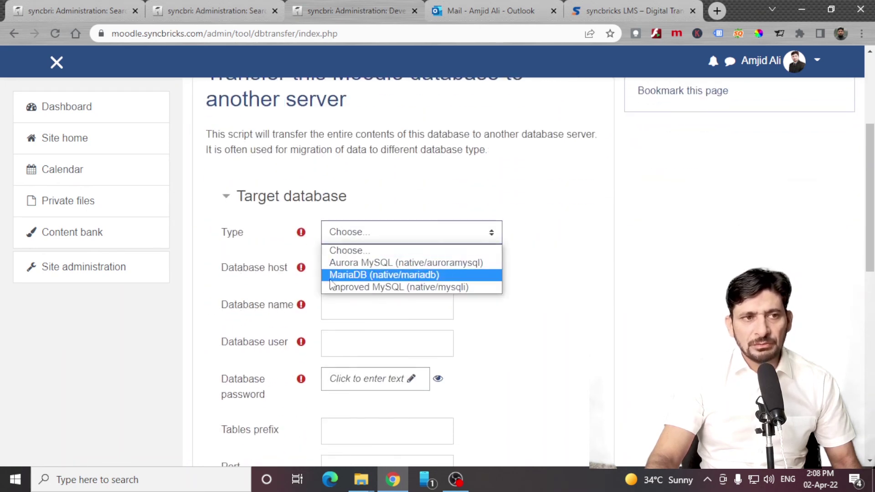
click(371, 267)
scroll(377, 332, down, 10)
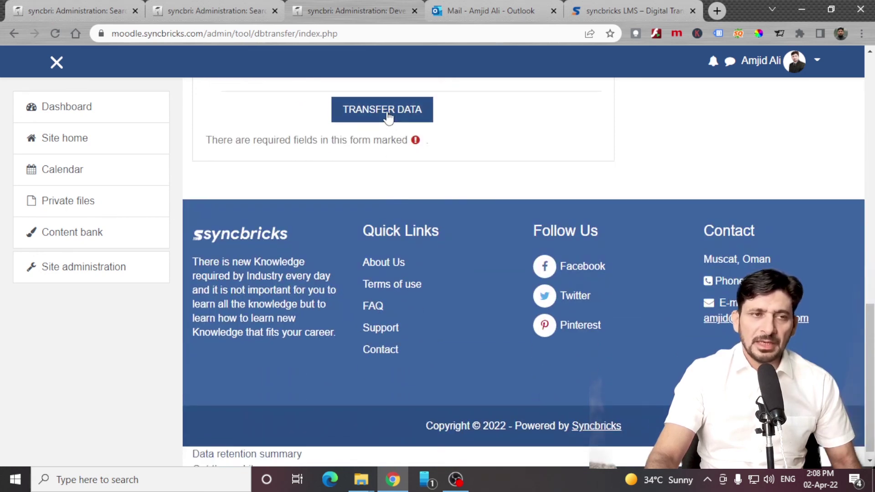